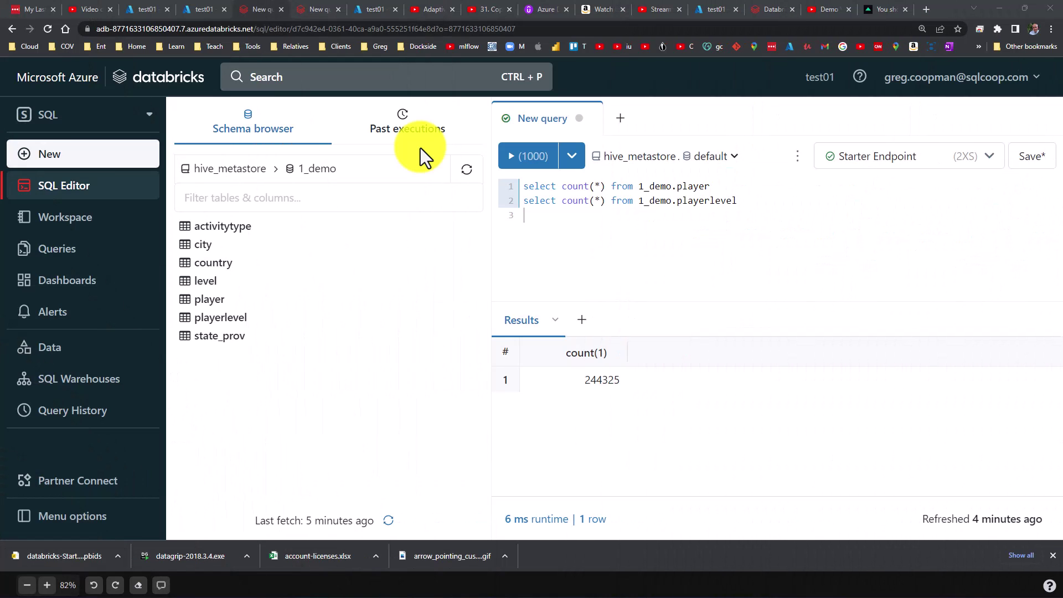
Go to Partner Connect from the Databricks SQL sidebar
click(349, 189)
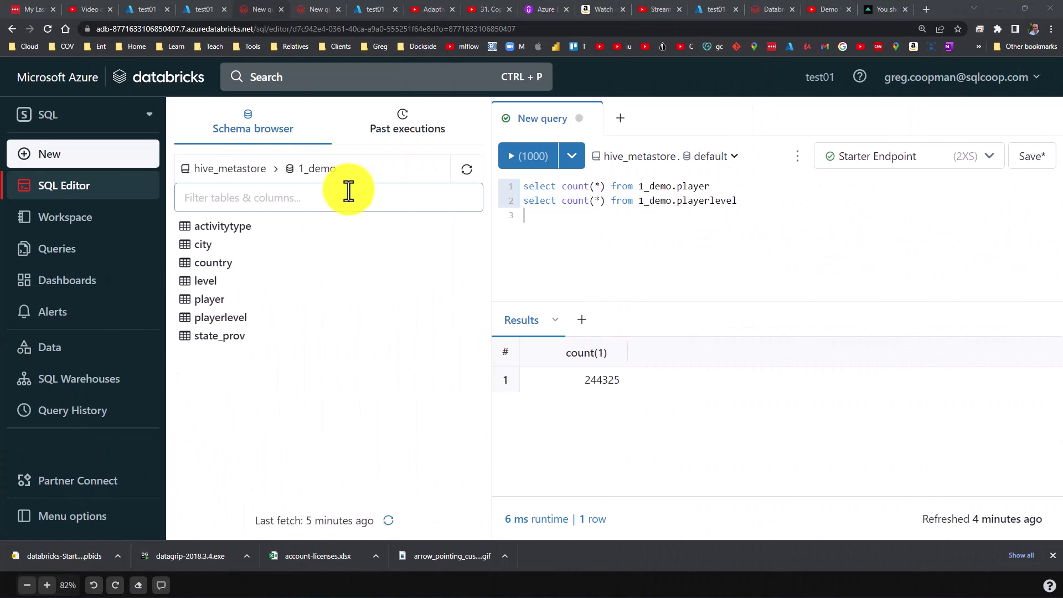
Start a Microsoft Power BI partner connection using Starter Endpoint as the compute
click(67, 487)
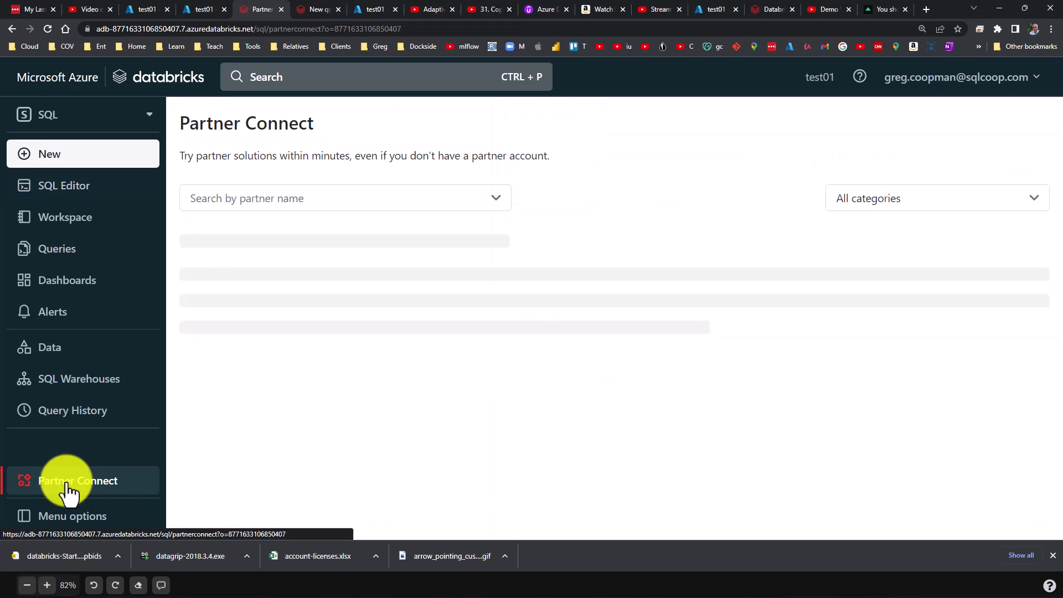
scroll(310, 360, down, 3)
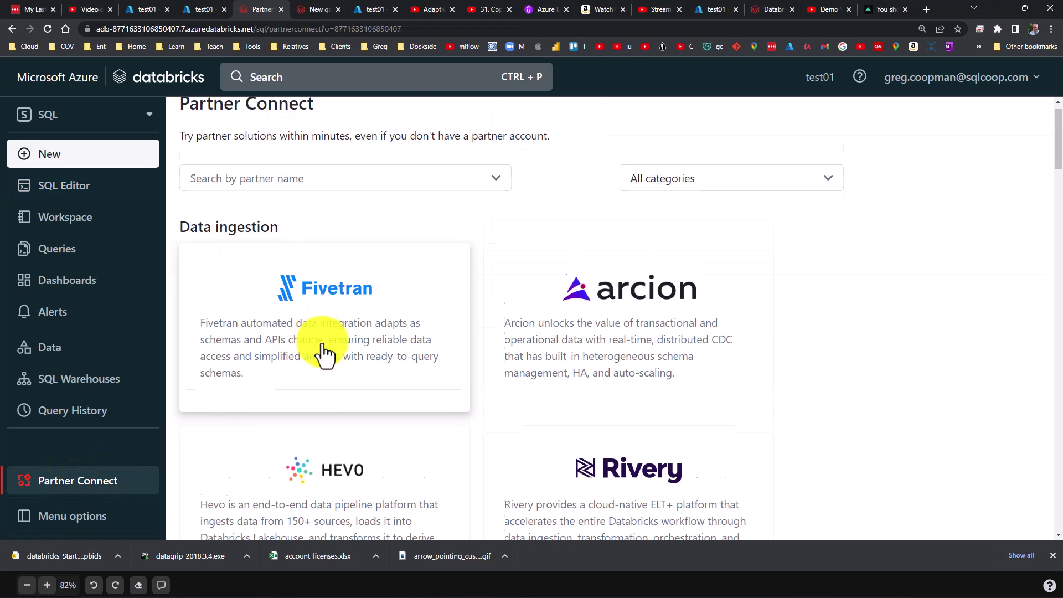
scroll(320, 354, down, 3)
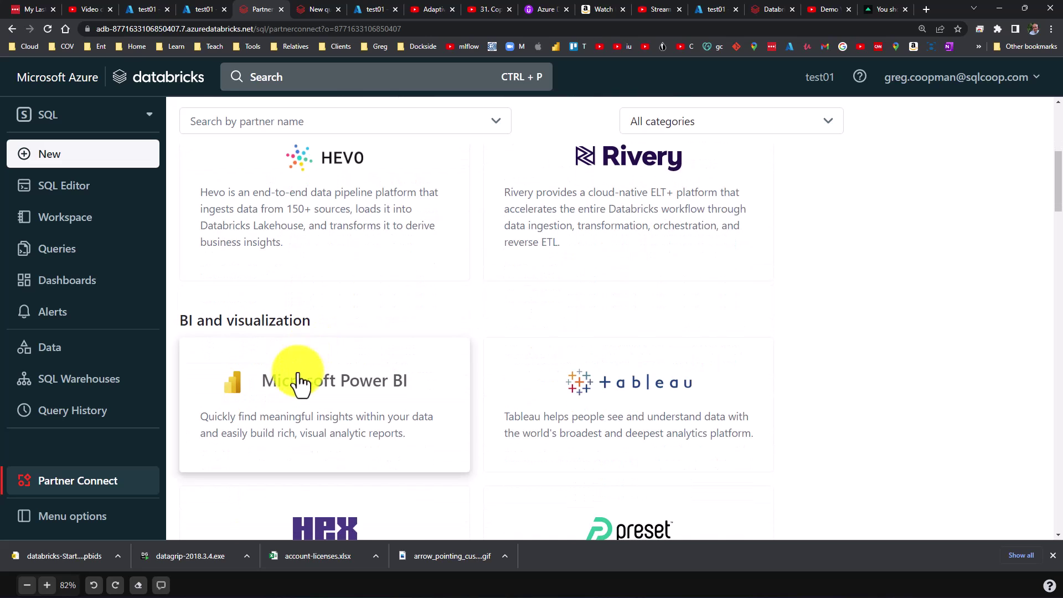
click(293, 389)
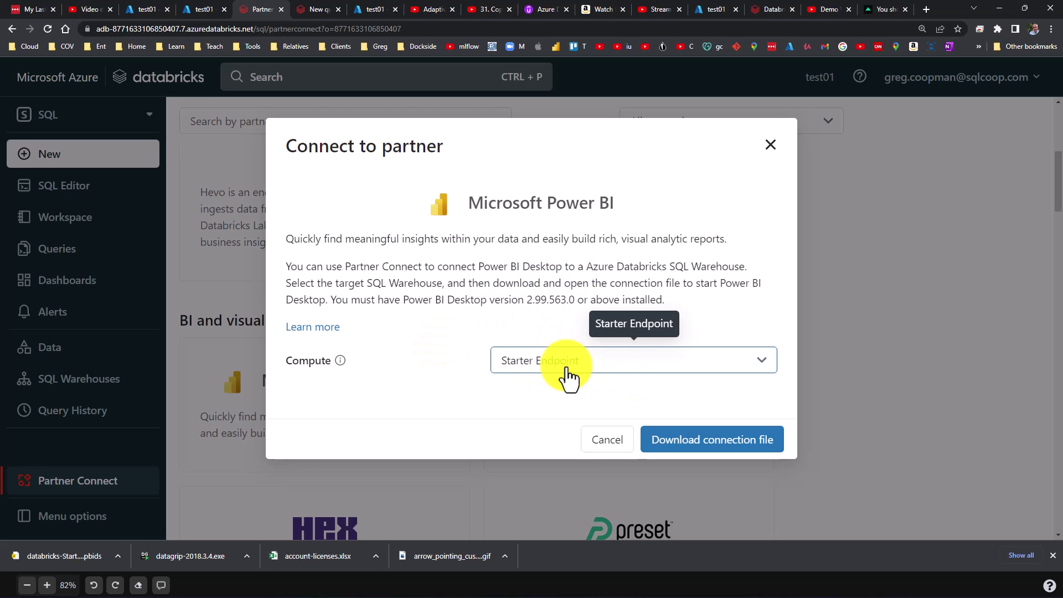
click(648, 369)
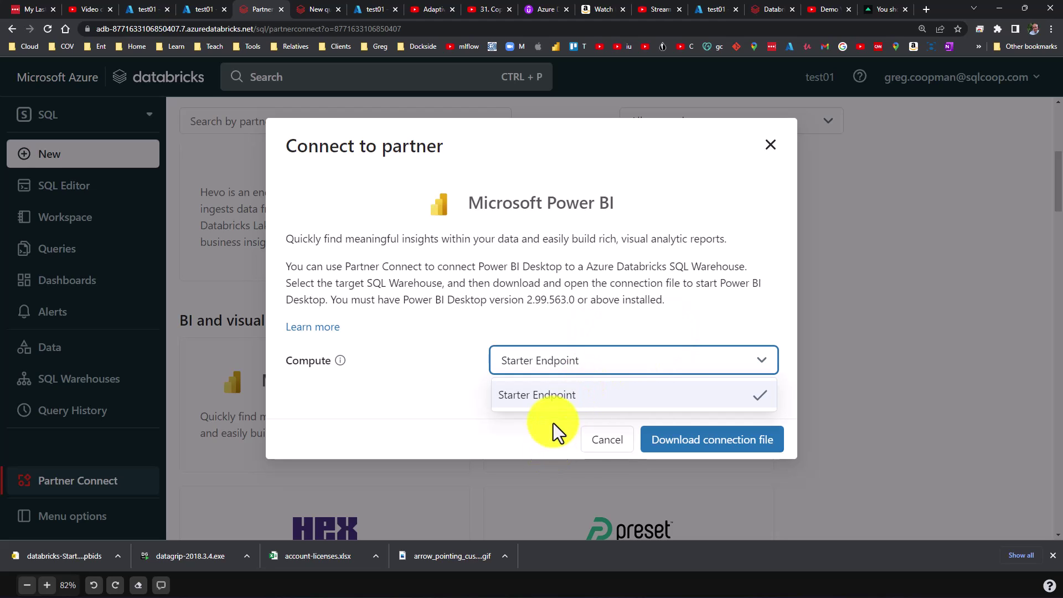
click(608, 400)
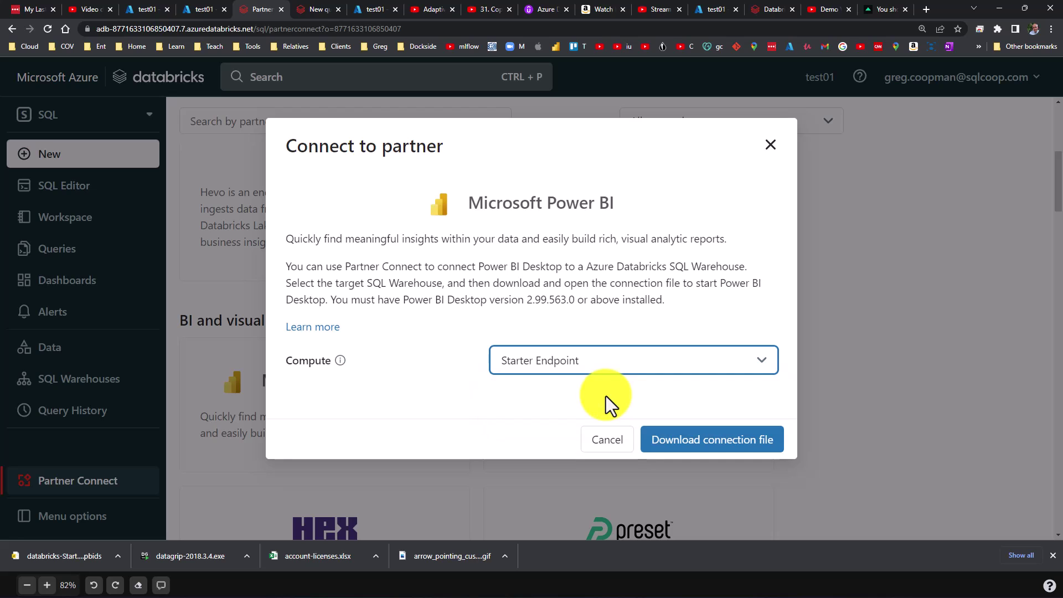
Save databricks-Starter Endpoint.pbids into the csv files folder and dismiss the help dialog
click(686, 442)
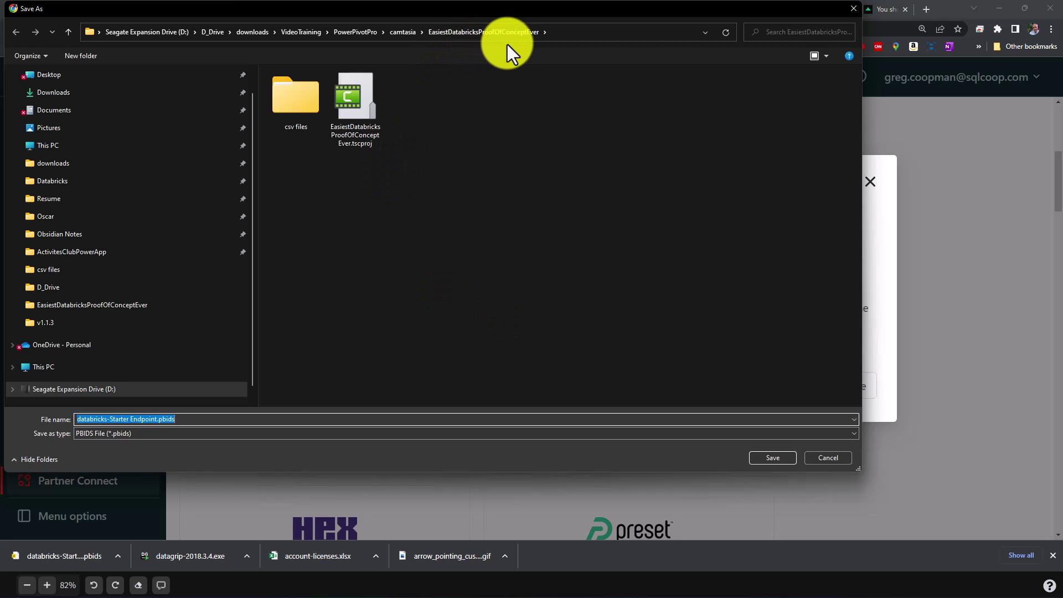
click(309, 101)
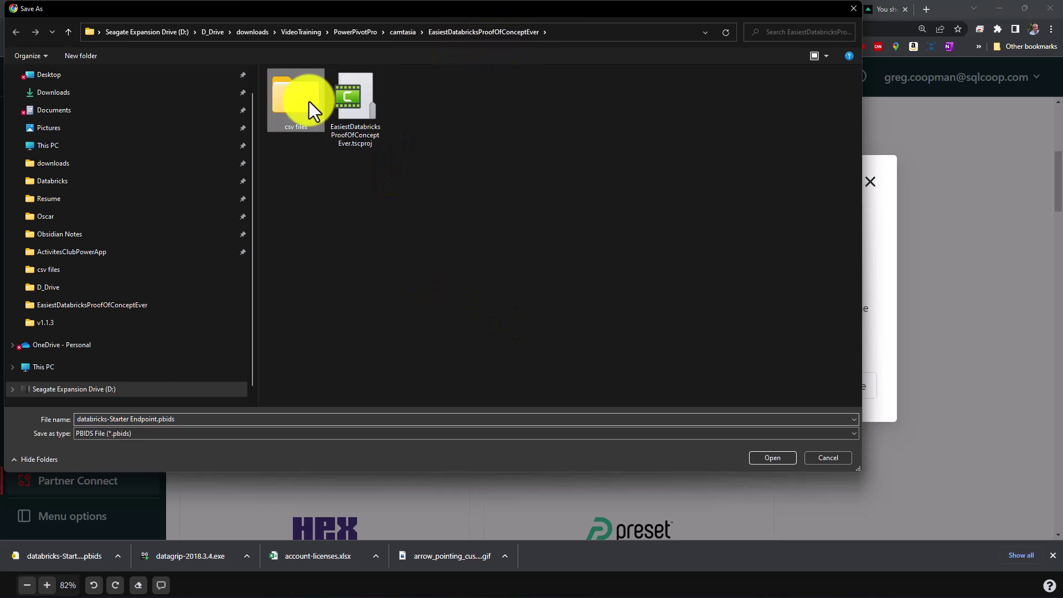
double_click(309, 101)
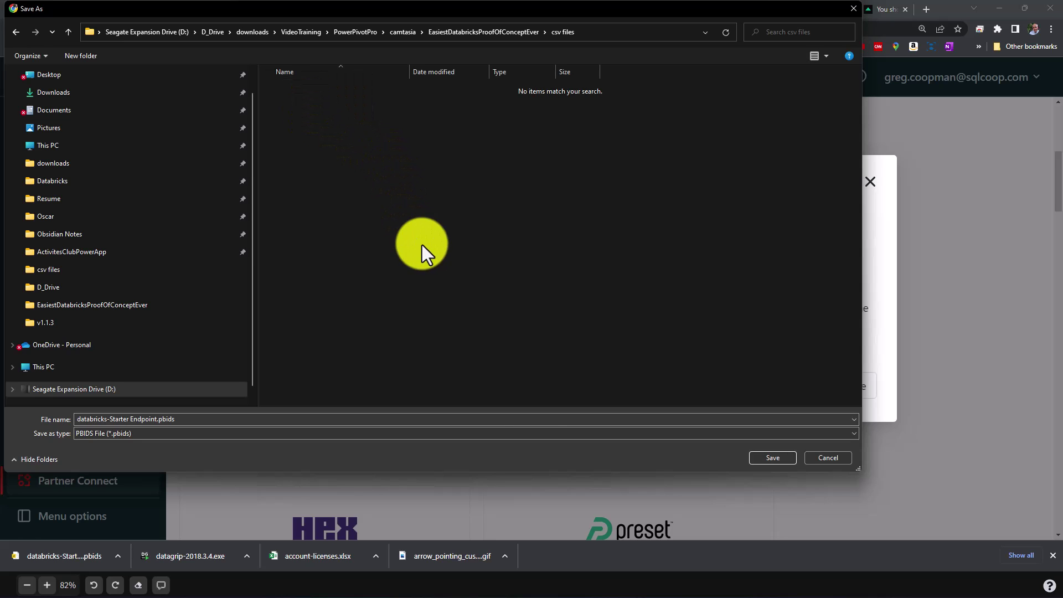
click(764, 459)
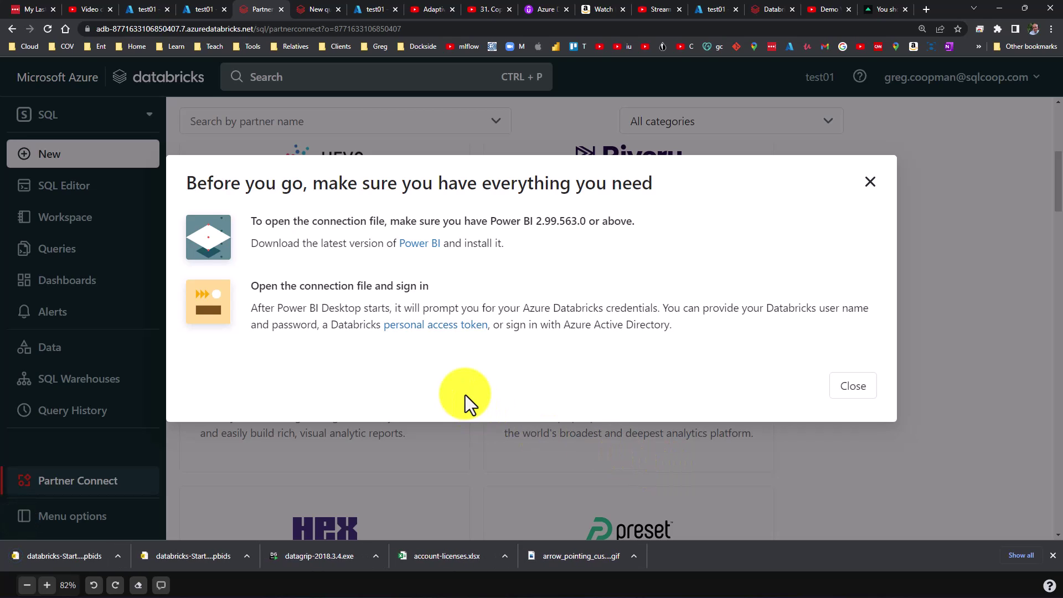
click(843, 394)
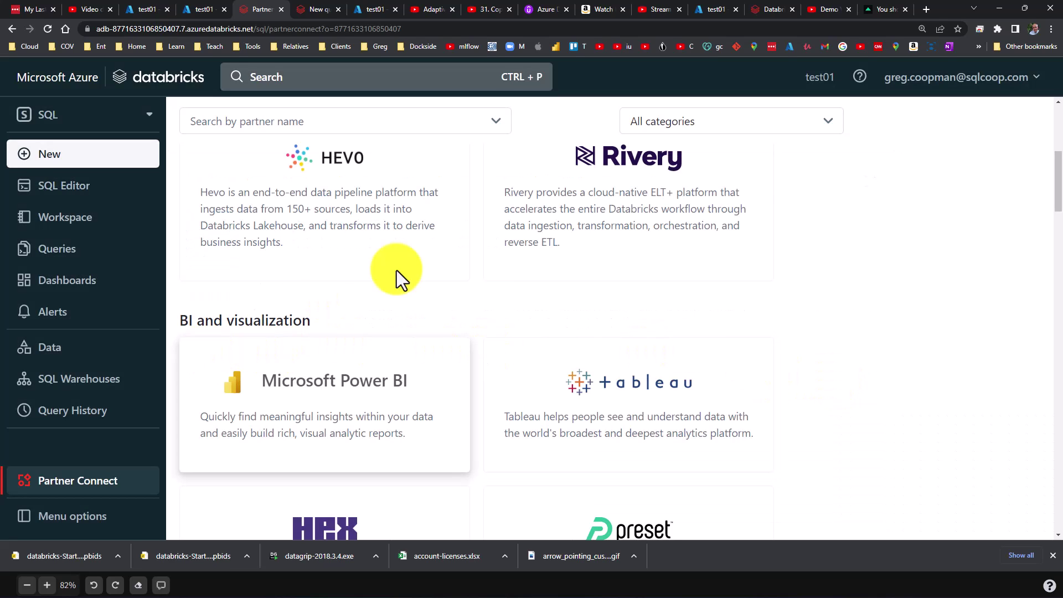
Show the Personal access tokens tab of User Settings from the account menu
click(944, 80)
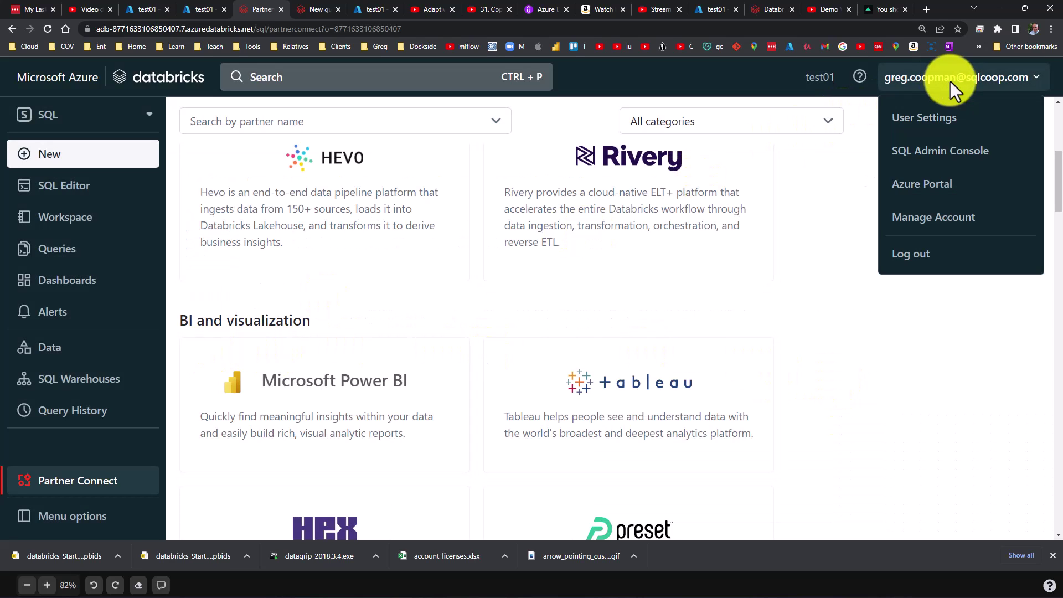
click(936, 130)
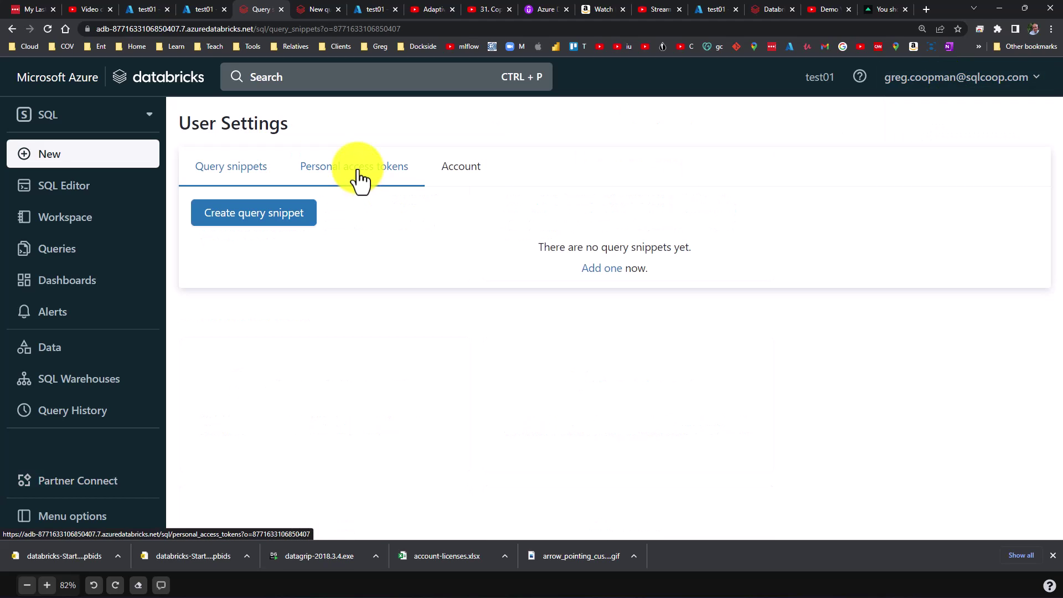
click(358, 177)
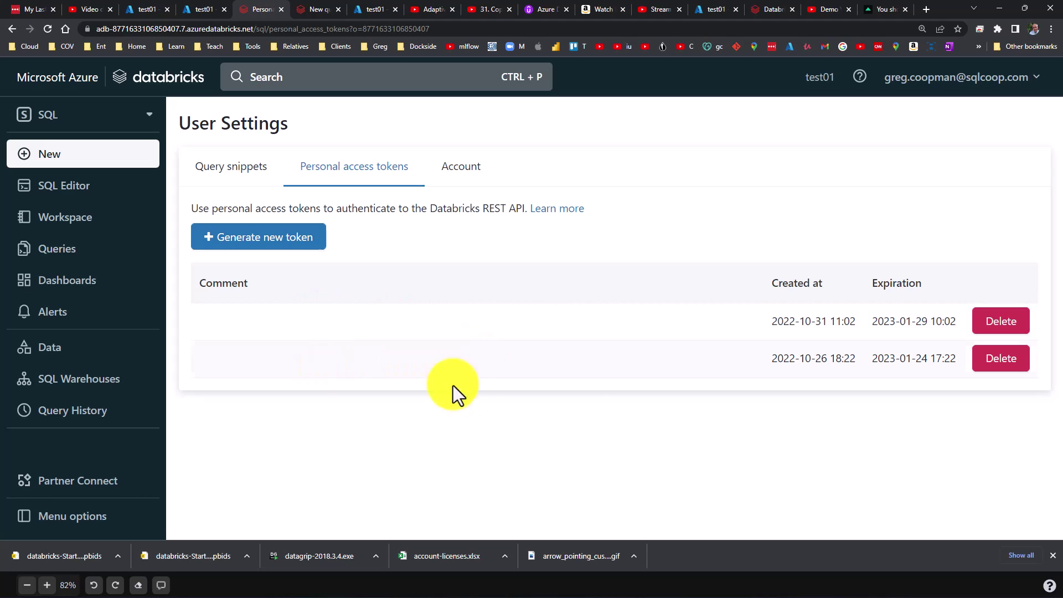
Generate a 90-day token commented 'Databricks POC Demo for YouTube' and copy it
click(271, 243)
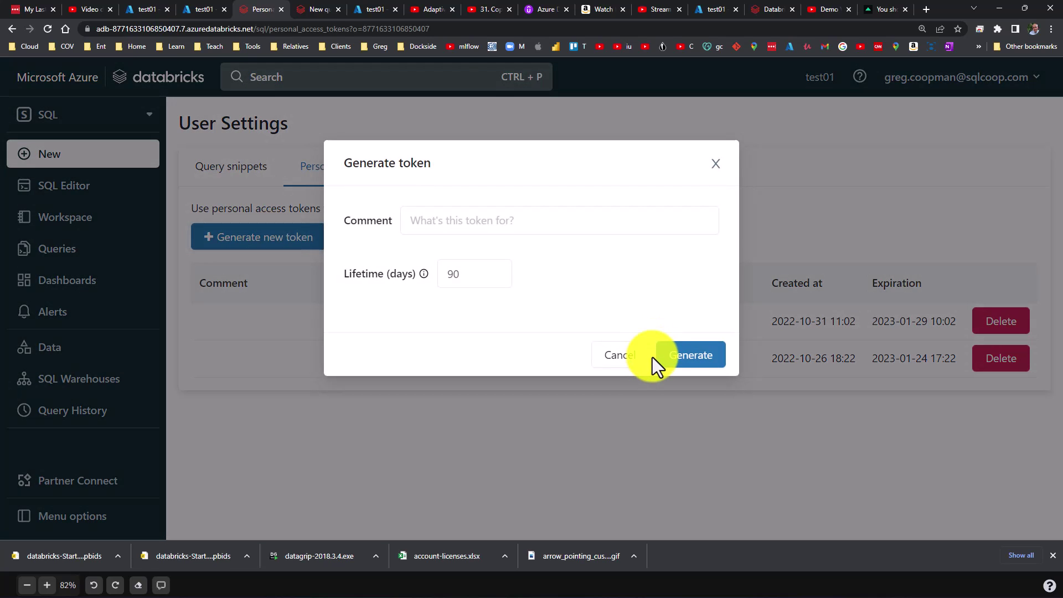
click(485, 224)
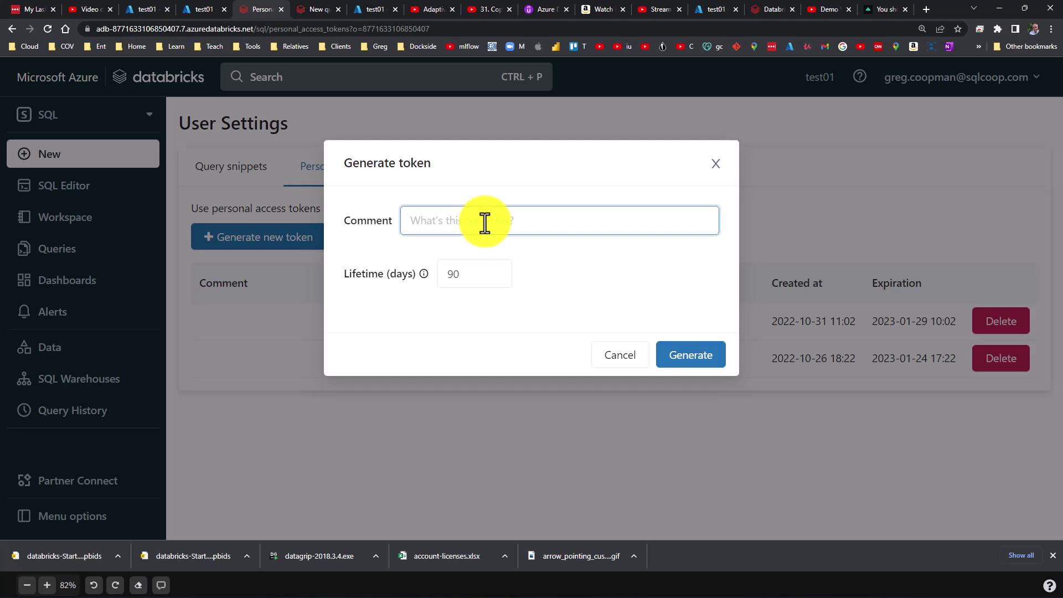
text(Databricks POC Demo for YouTube)
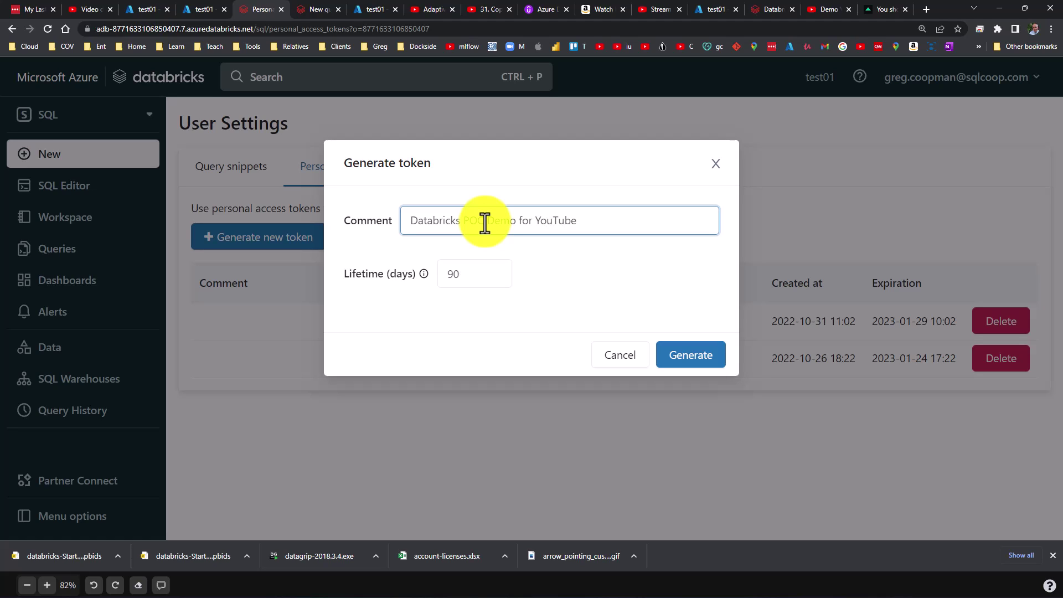
click(686, 359)
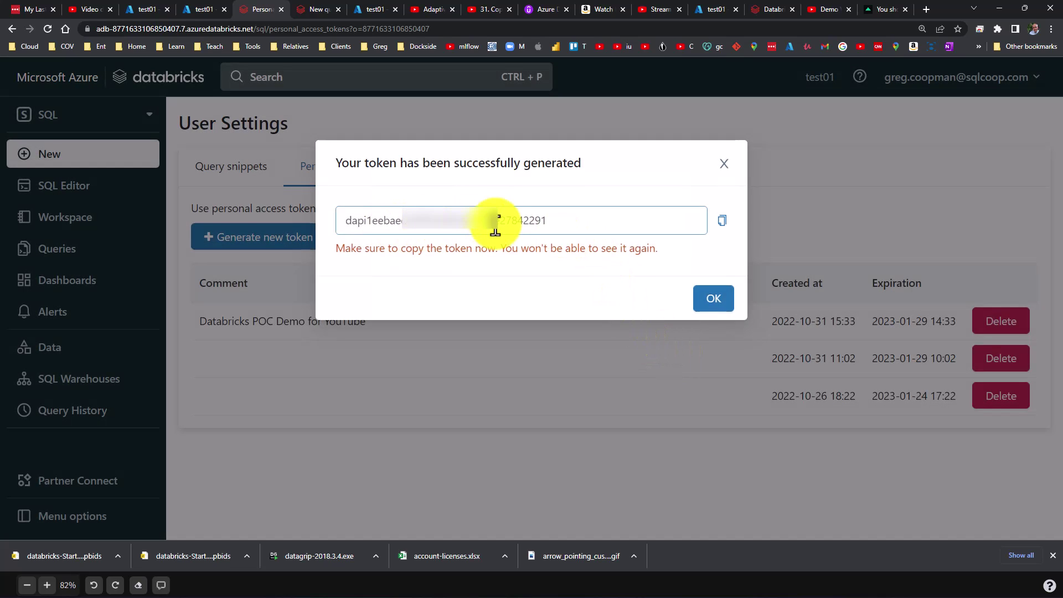
click(721, 222)
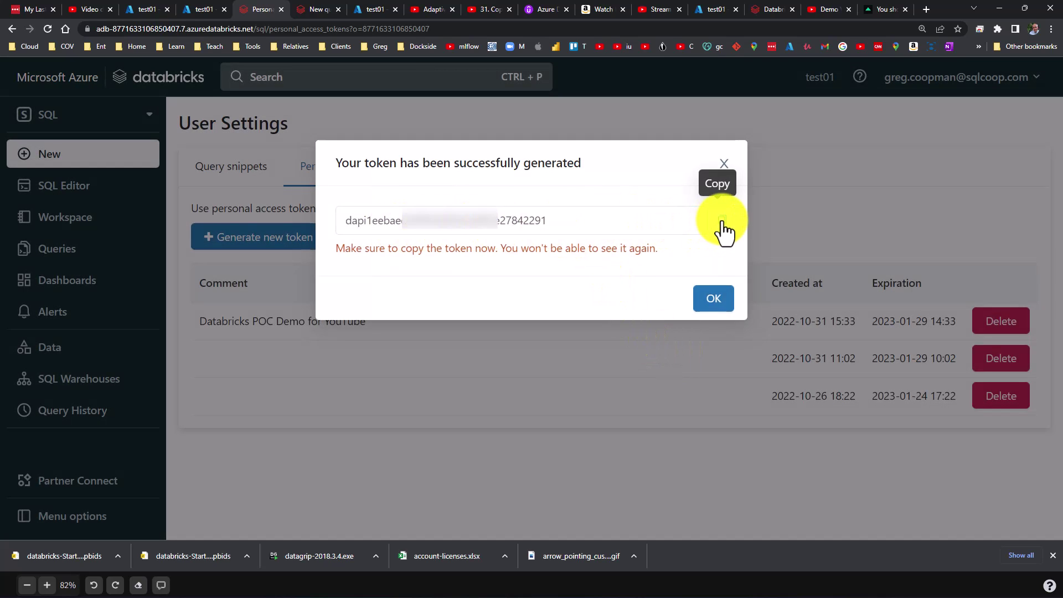
click(719, 224)
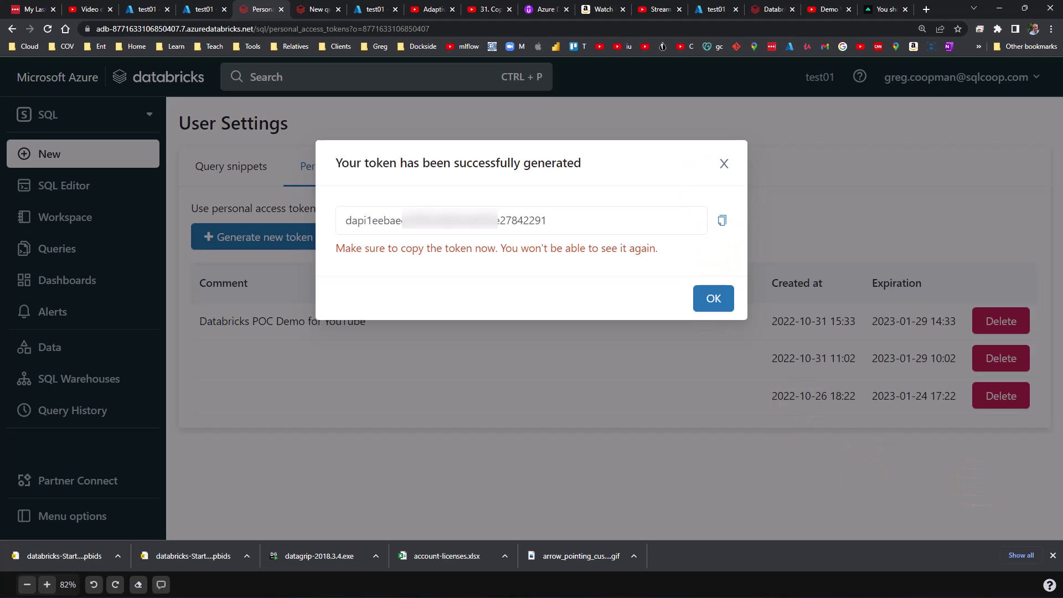
click(711, 299)
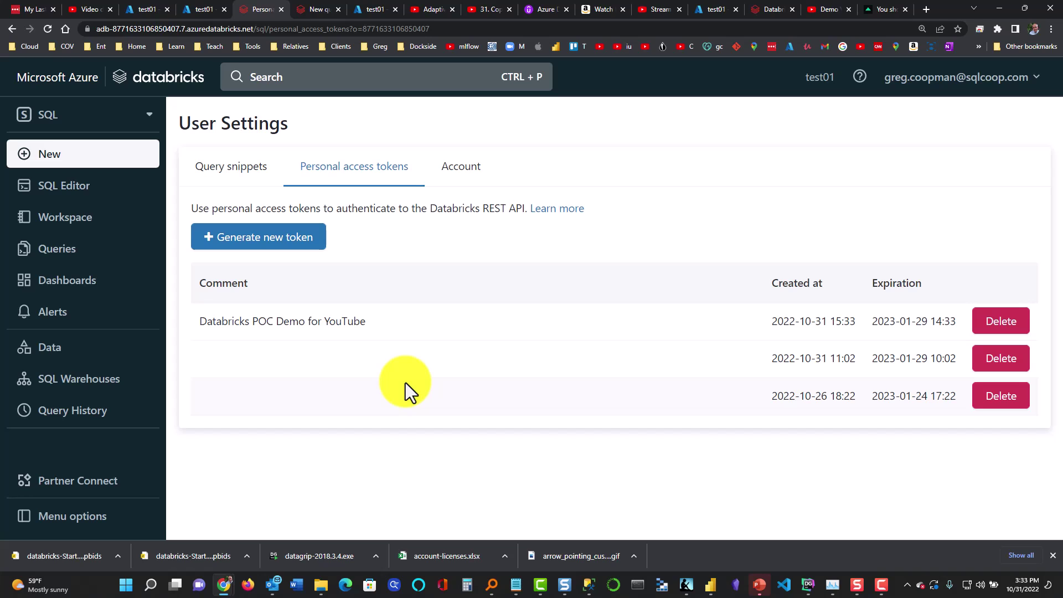
Open databricks-Starter Endpoint.pbids from the csv files folder in Power BI Desktop
key(alt+Tab)
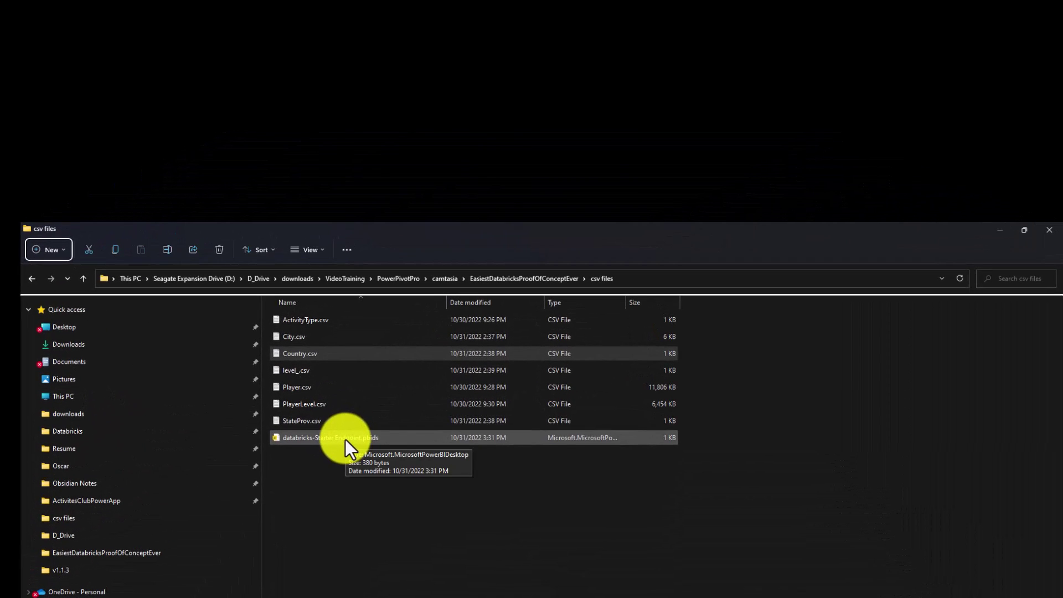
click(344, 440)
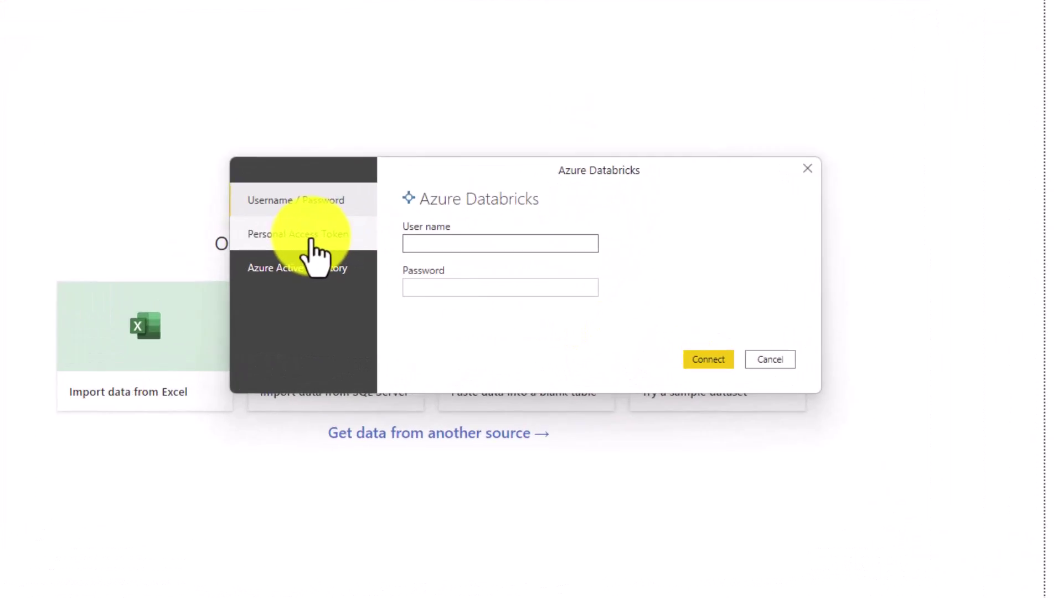
Sign in to Azure Databricks with the copied personal access token
click(391, 260)
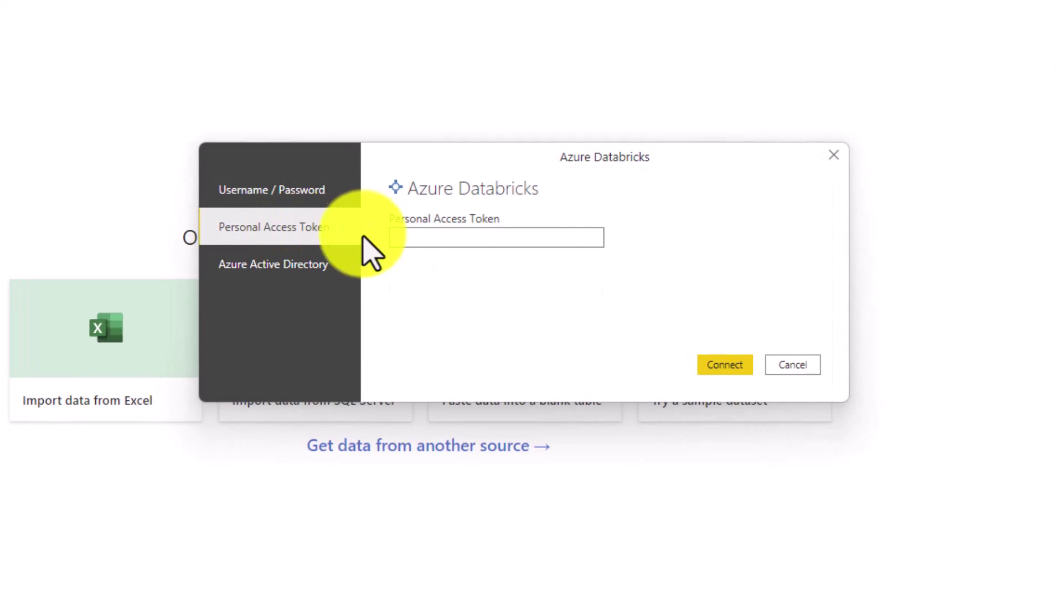
right_click(403, 237)
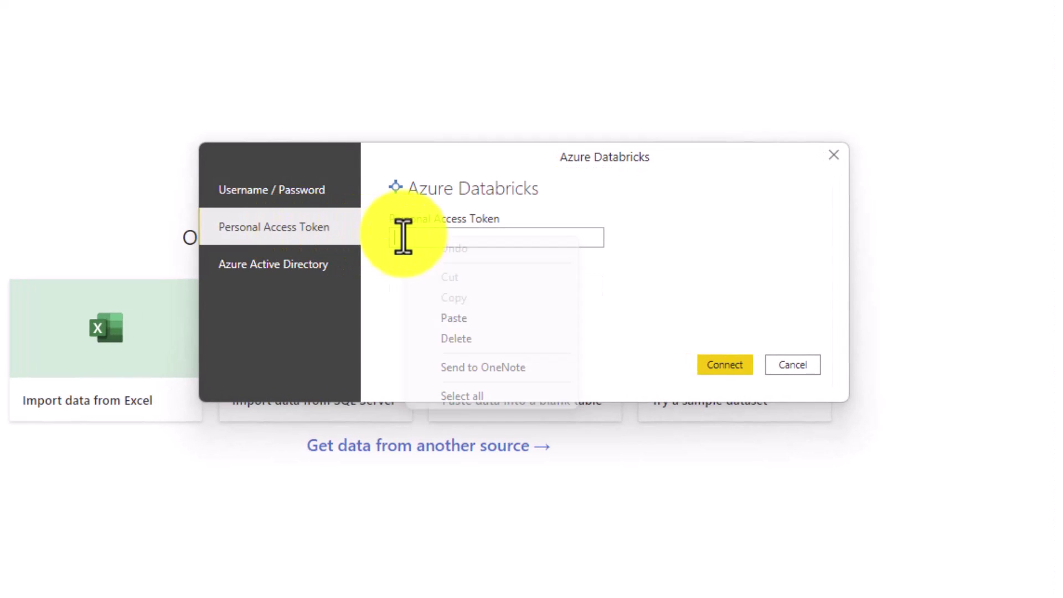
click(451, 317)
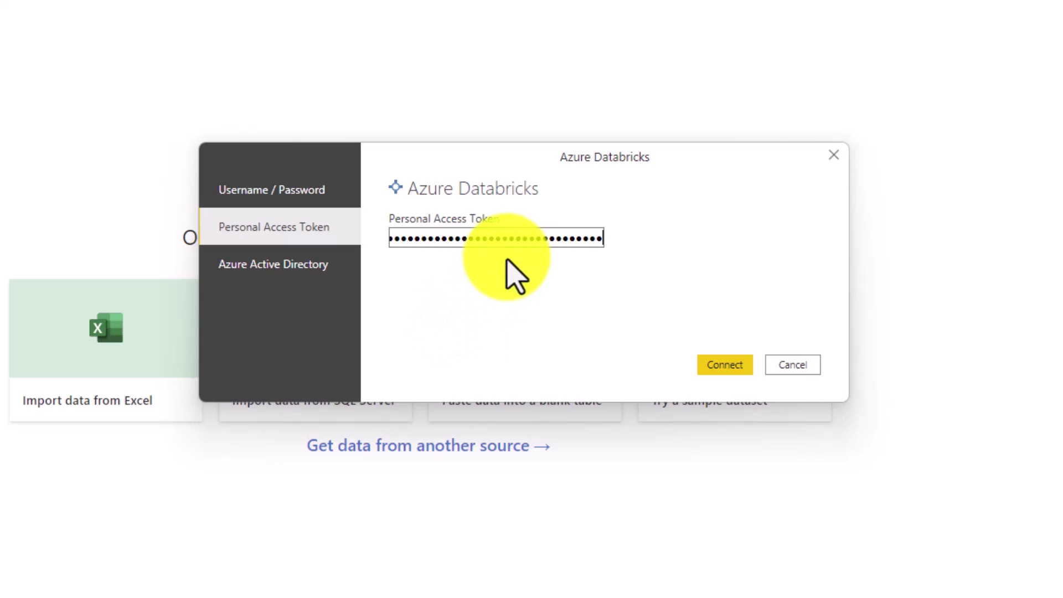
click(725, 366)
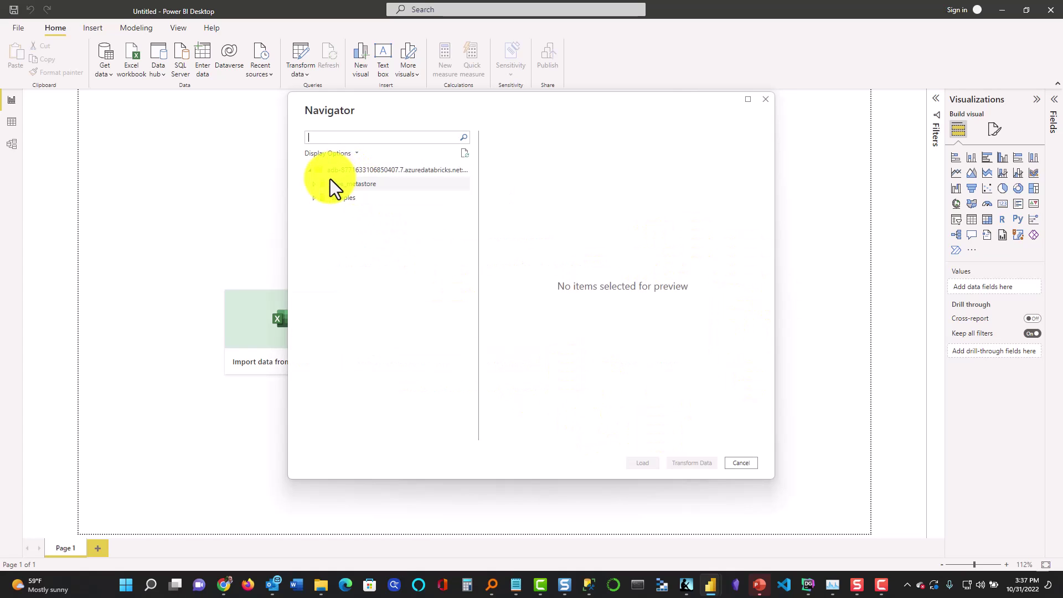
Expand hive_metastore and its 1_demo database in the Navigator
click(311, 185)
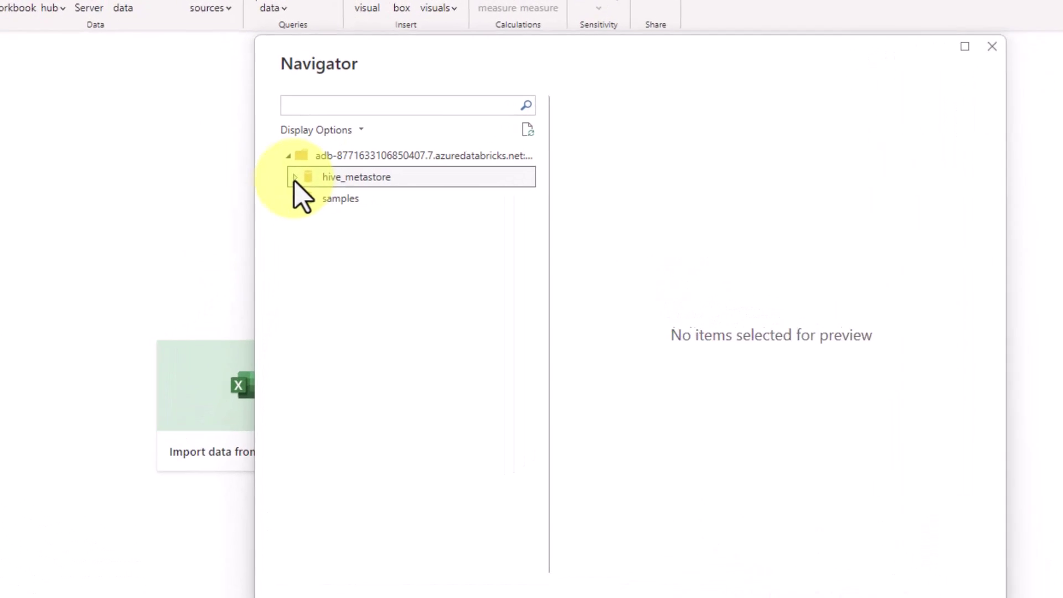
click(291, 176)
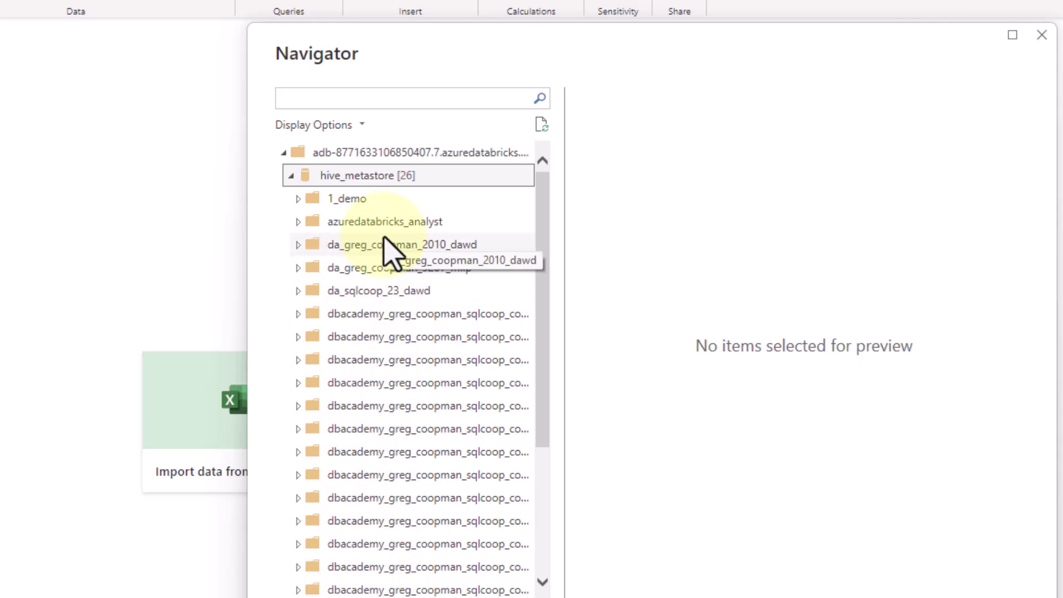
click(351, 202)
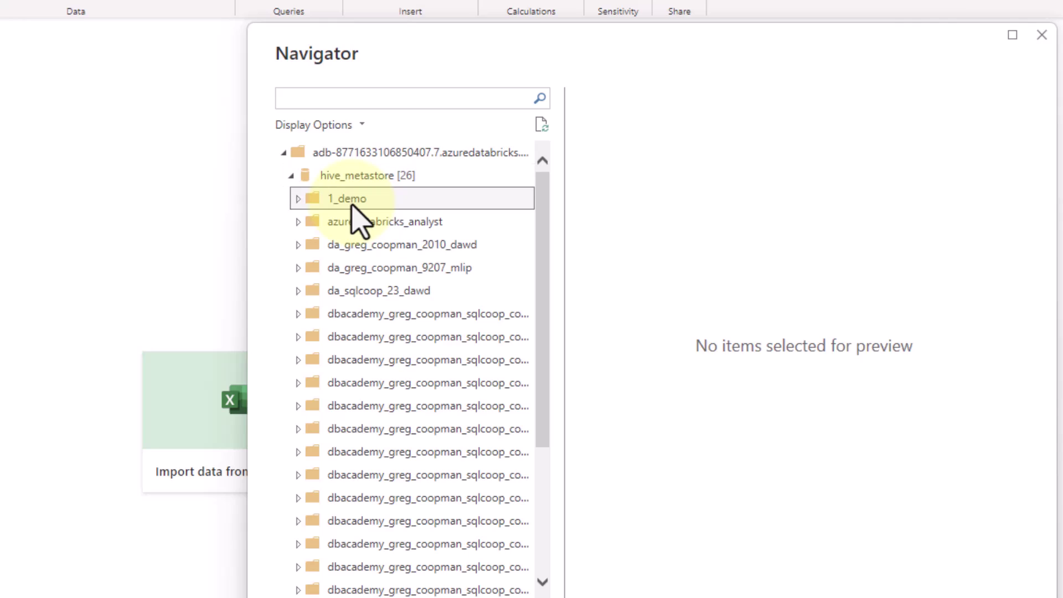
click(299, 200)
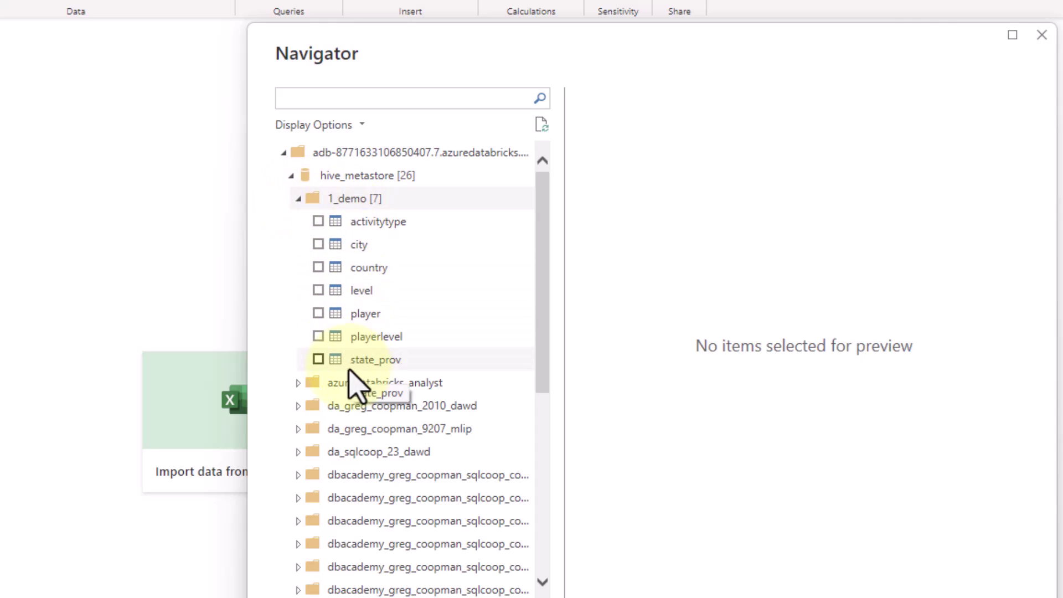
Load activitytype, city, country, level, player, playerlevel and state_prov into the report
click(319, 221)
click(318, 244)
click(318, 267)
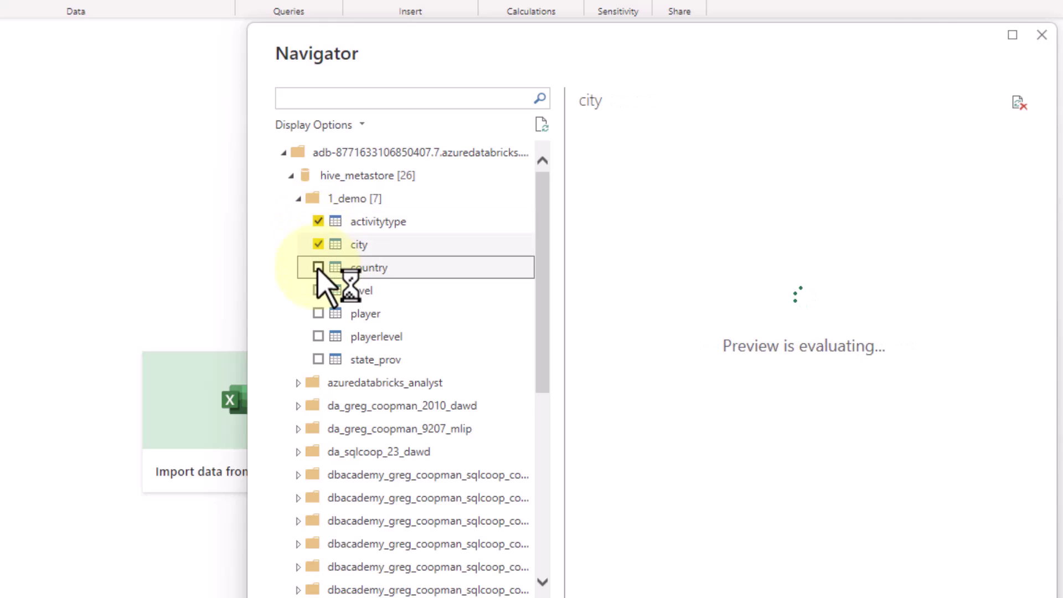
click(318, 290)
click(318, 313)
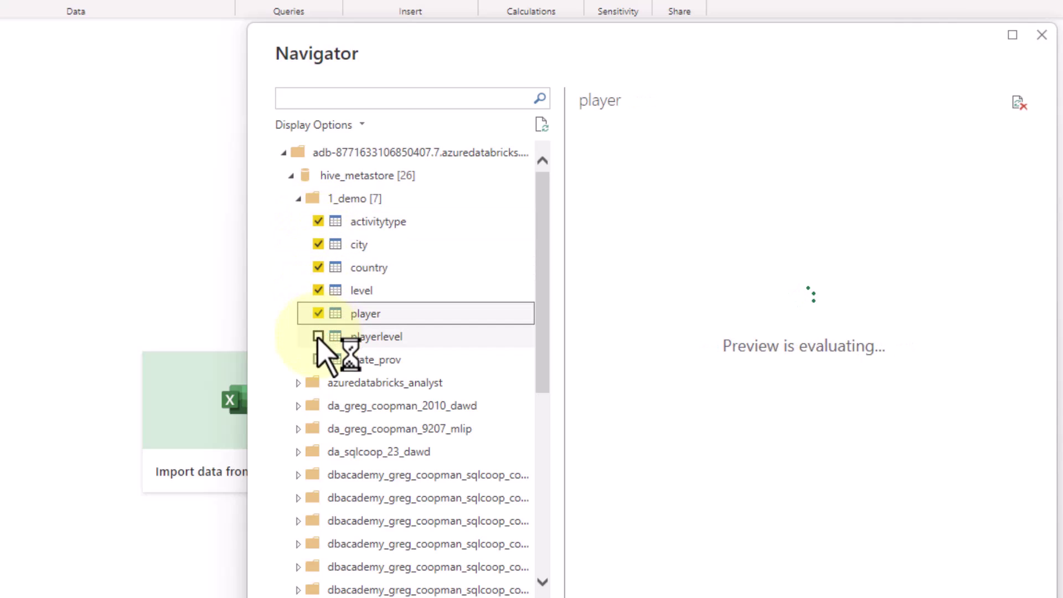
click(318, 336)
click(318, 359)
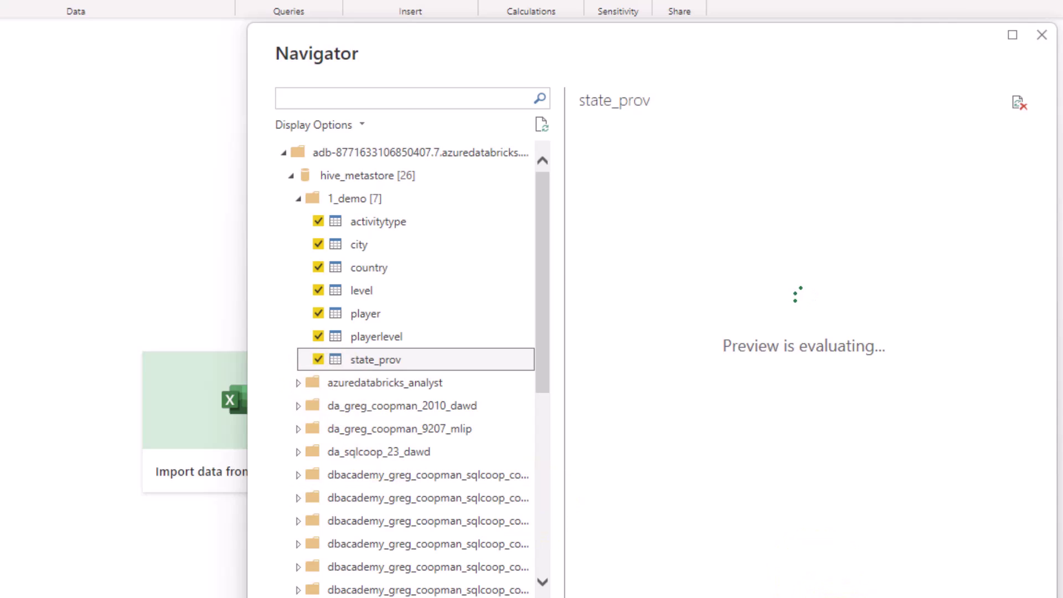
click(775, 596)
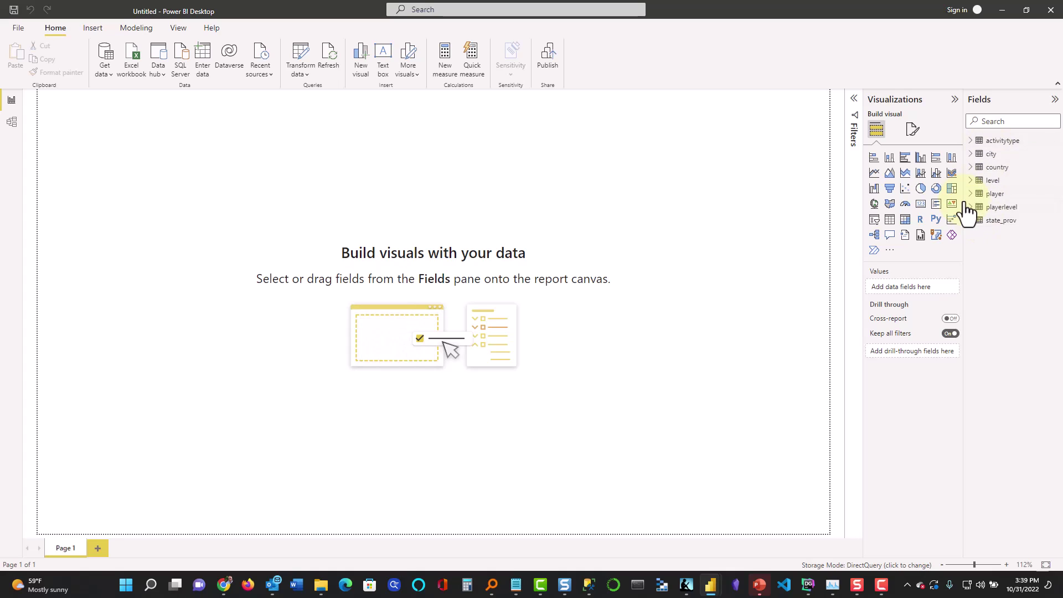
Rearrange the city, country, level, player, playerlevel and state_prov cards in Model view
click(14, 123)
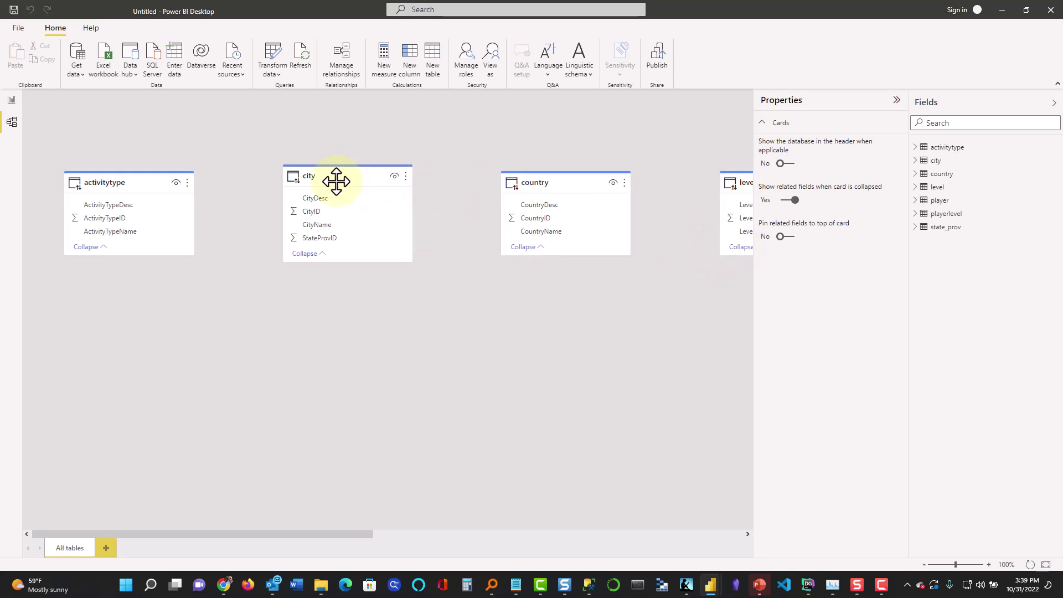
drag(338, 180, 217, 343)
drag(503, 186, 266, 192)
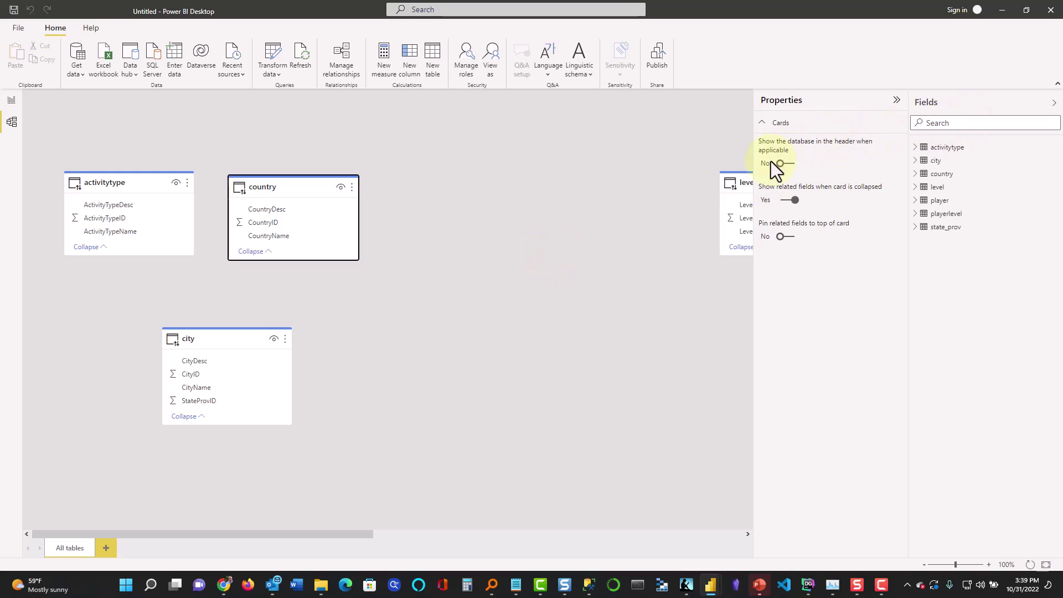
drag(753, 299, 808, 299)
drag(754, 186, 458, 208)
scroll(470, 208, down, 1)
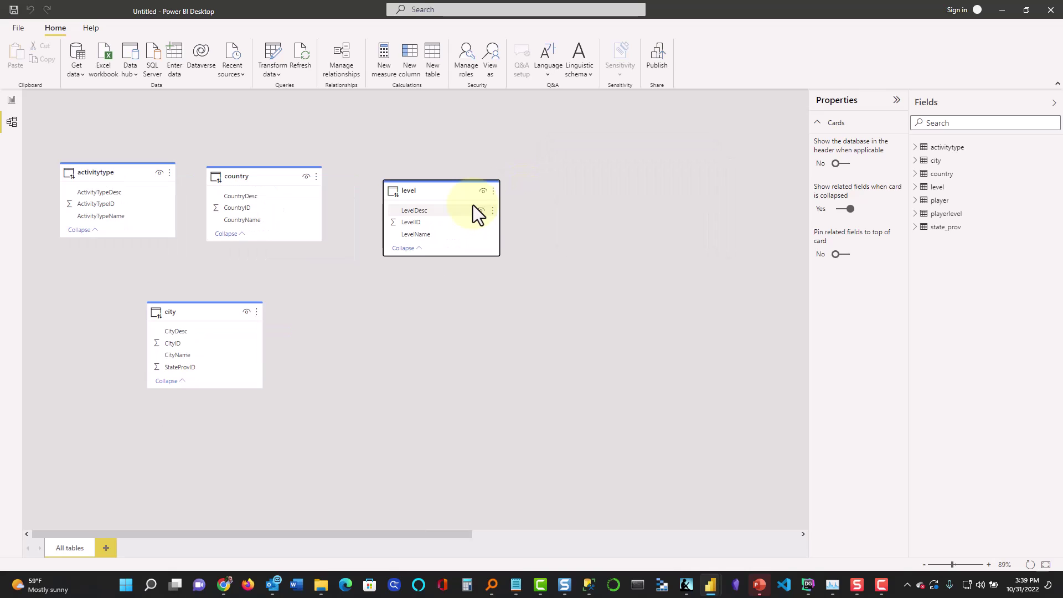
scroll(515, 269, down, 4)
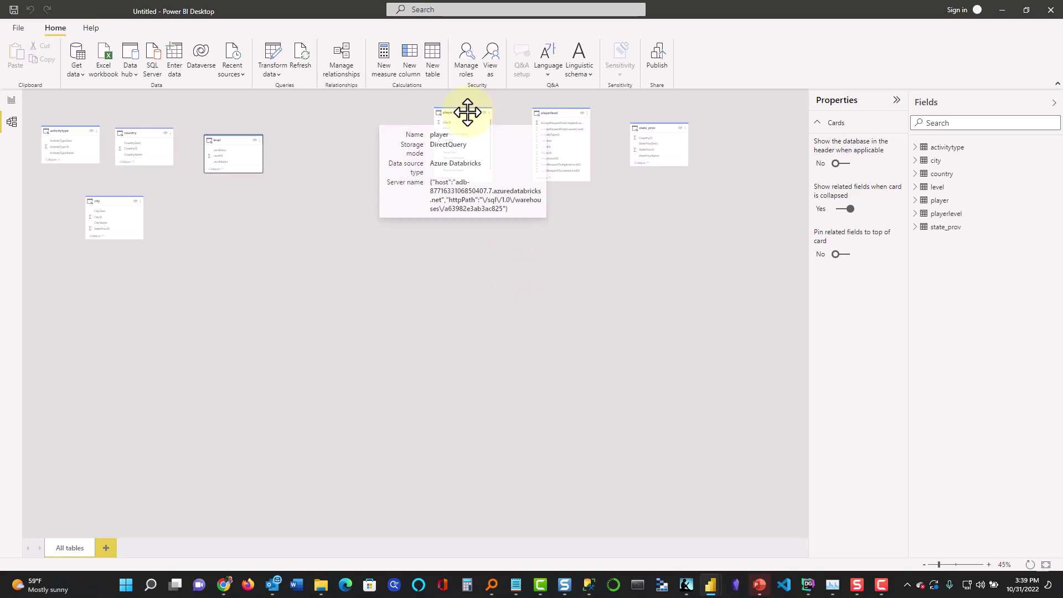
drag(467, 111, 188, 225)
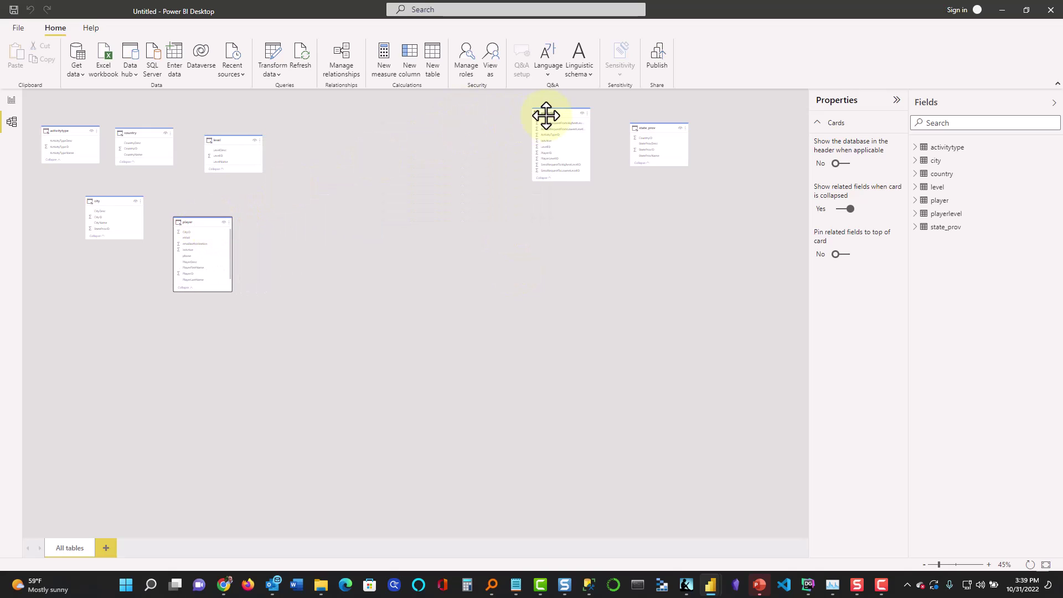
drag(548, 111, 256, 230)
drag(641, 129, 329, 171)
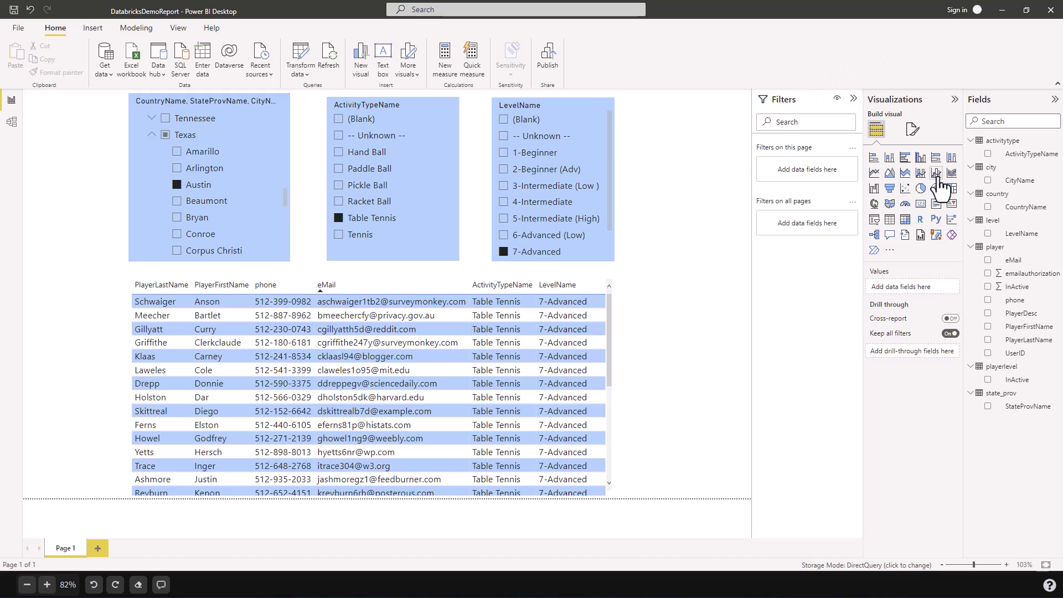
Scroll through the Model view diagram to review the table relationships
click(11, 123)
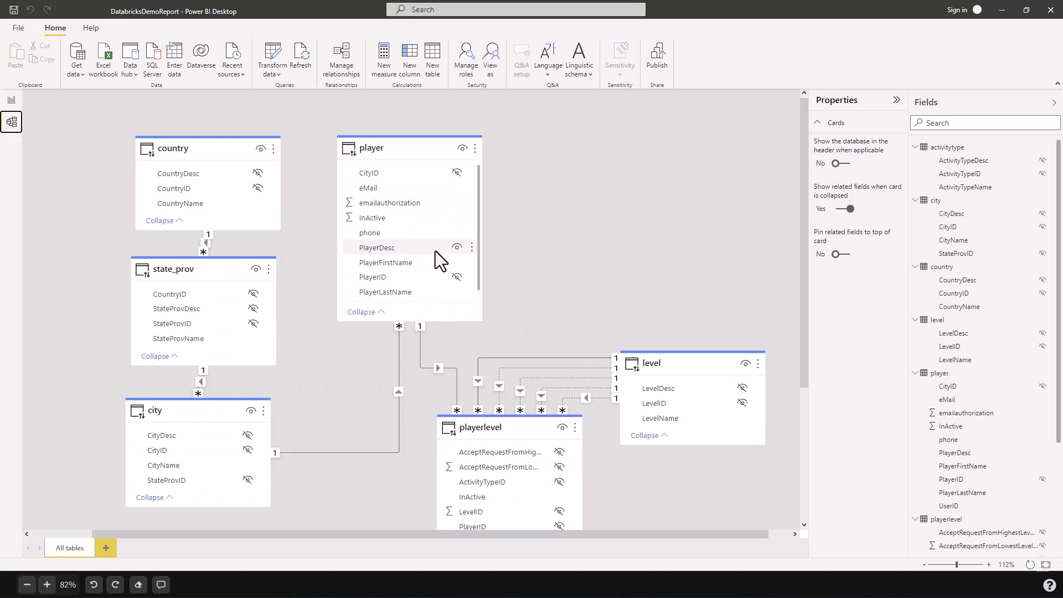
scroll(605, 304, down, 4)
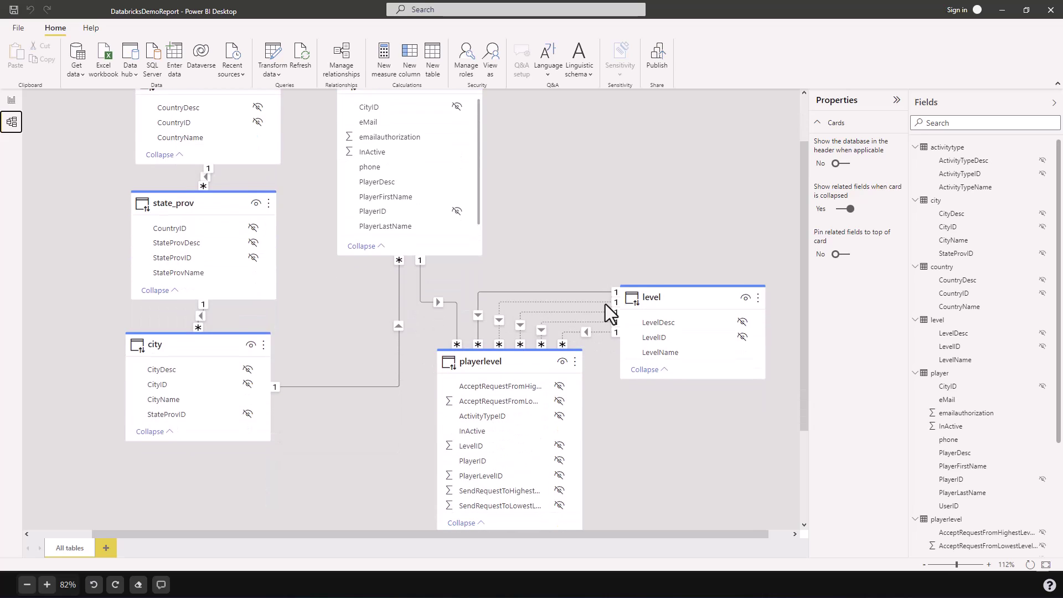
scroll(606, 304, up, 4)
scroll(606, 304, down, 4)
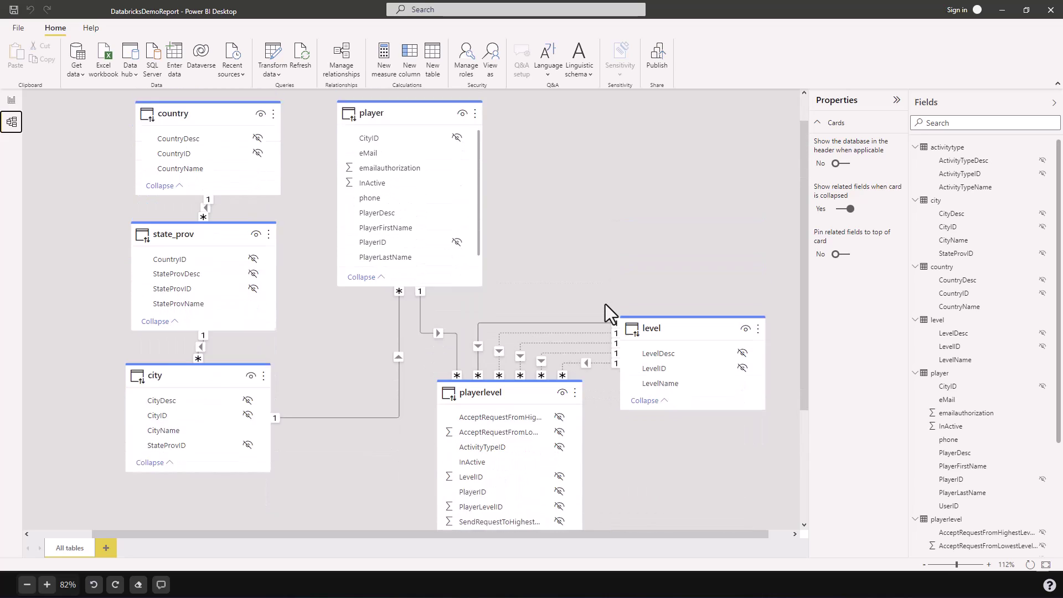
scroll(605, 304, up, 2)
scroll(606, 314, up, 2)
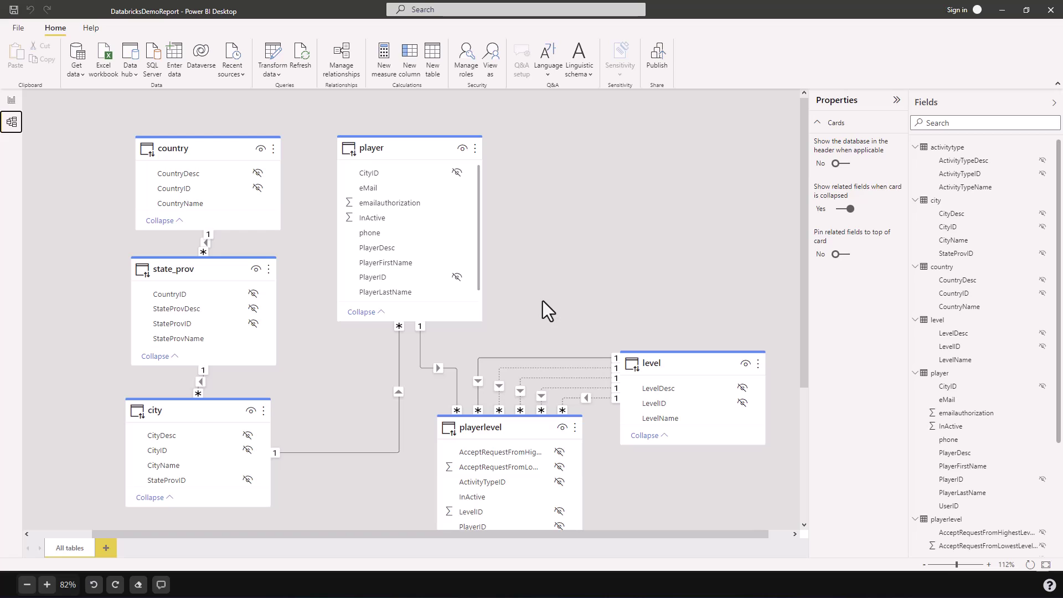
scroll(542, 300, down, 2)
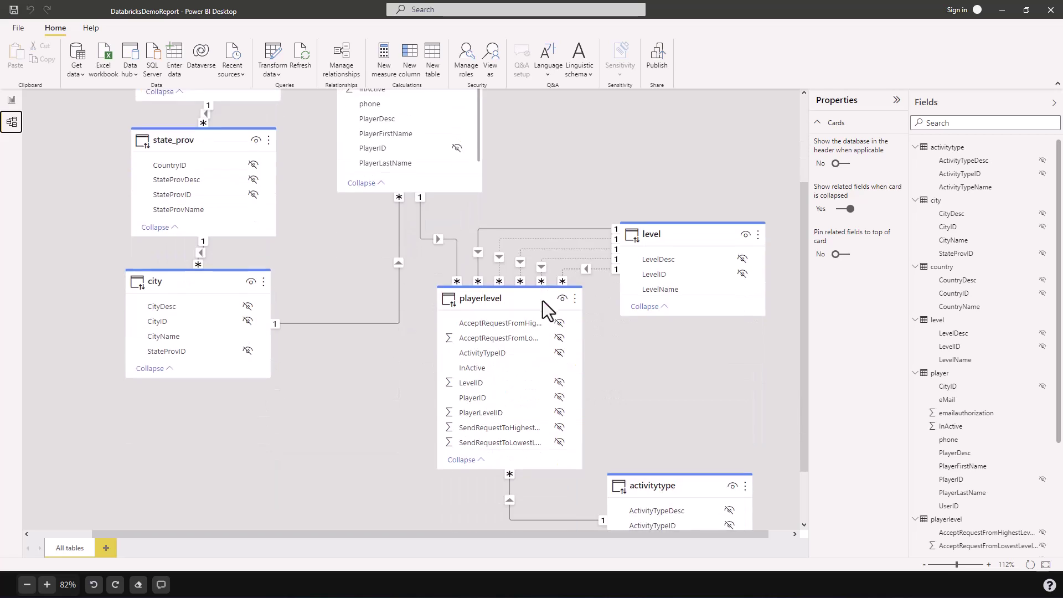
scroll(543, 301, up, 2)
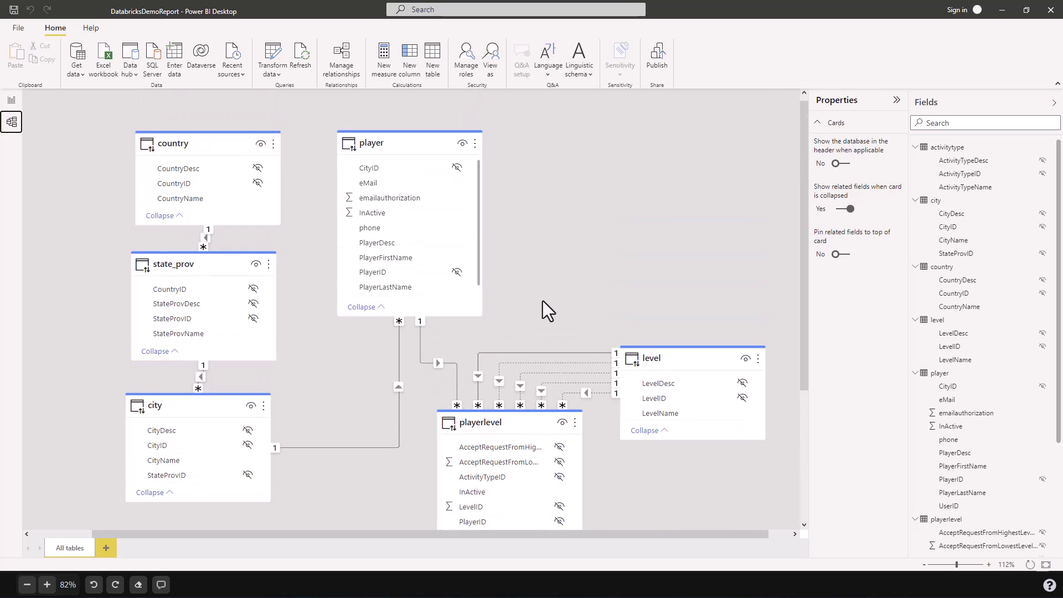
On the report page, narrow the location slicer to Racine, Wisconsin instead of Texas
click(12, 99)
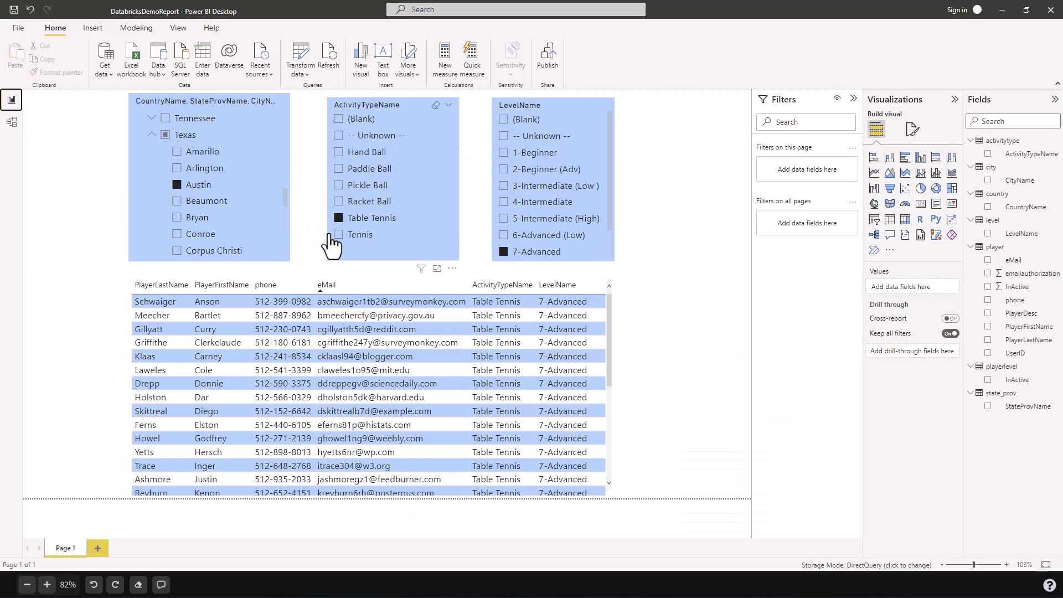
click(152, 135)
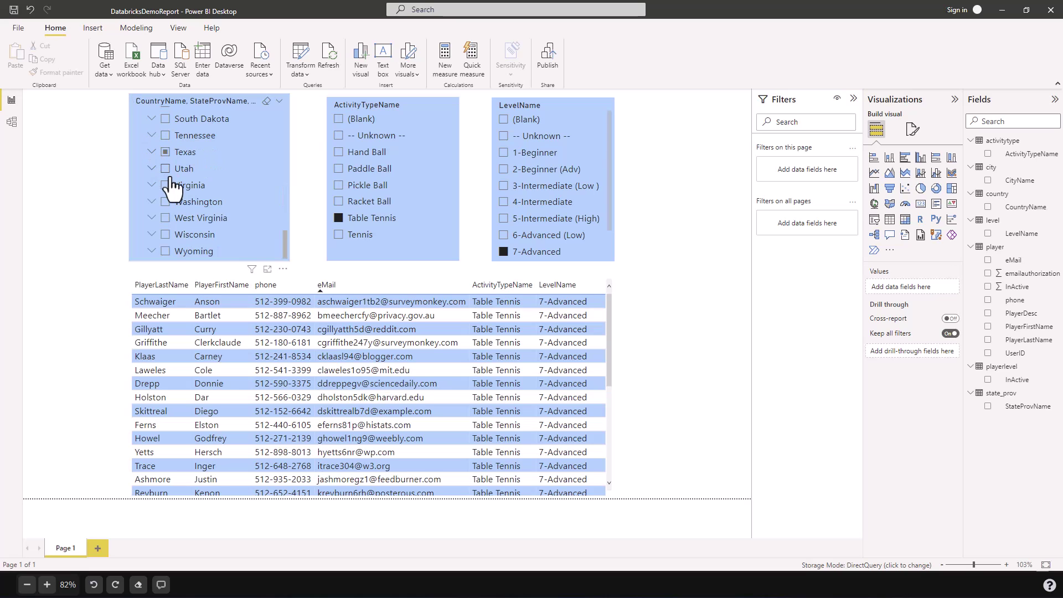
click(152, 234)
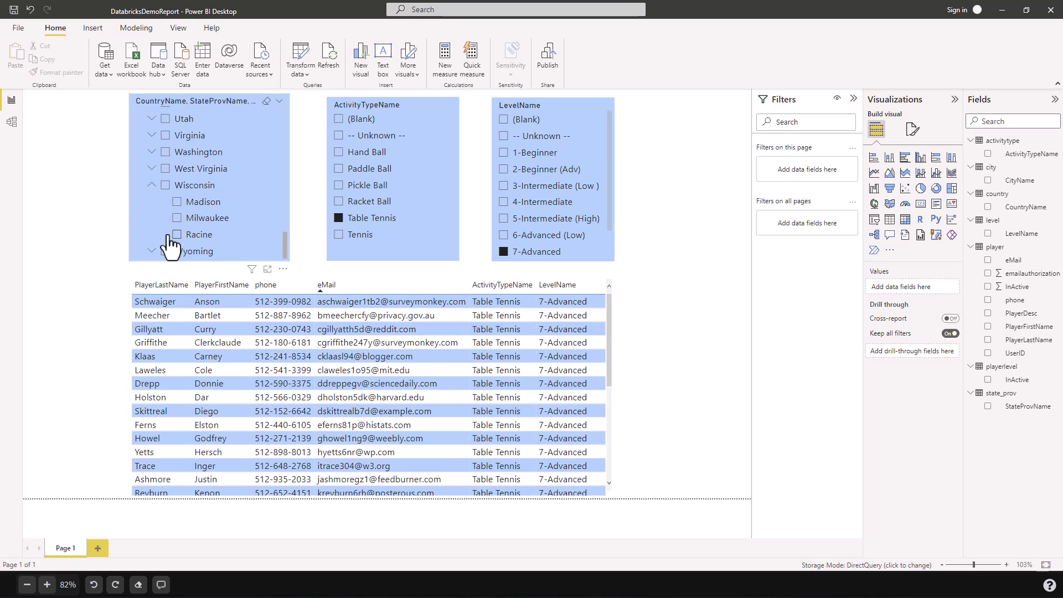
click(178, 236)
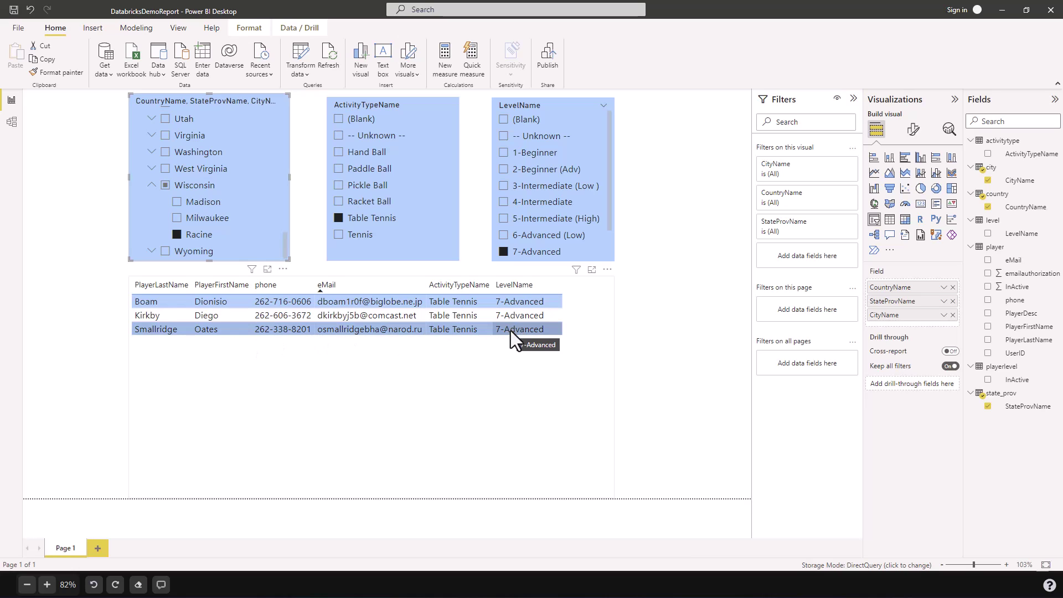
Filter the LevelName slicer to 4-Intermediate, then to 9-Pro
click(507, 202)
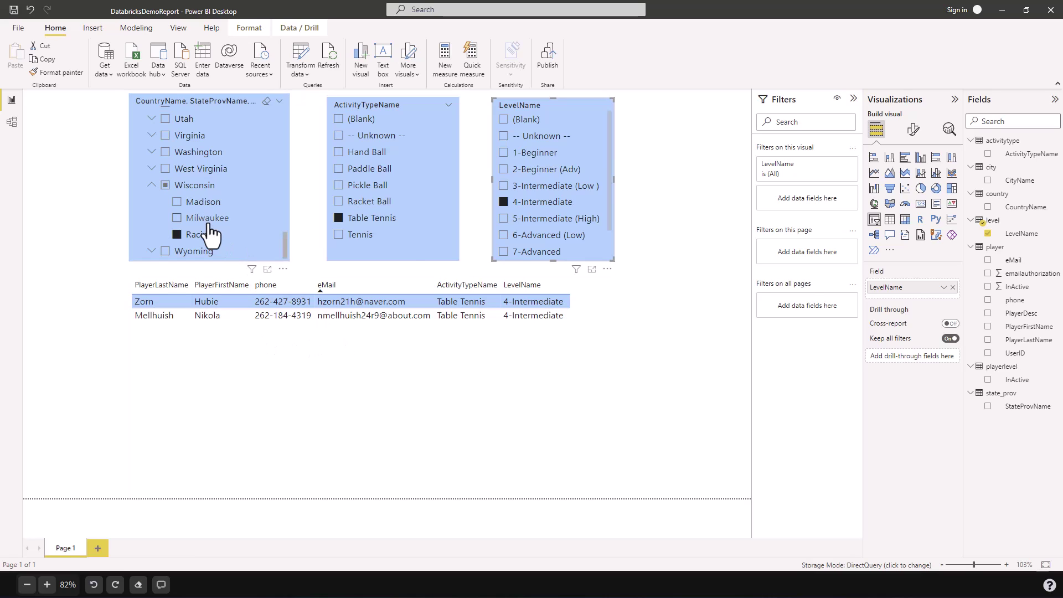
scroll(521, 216, down, 2)
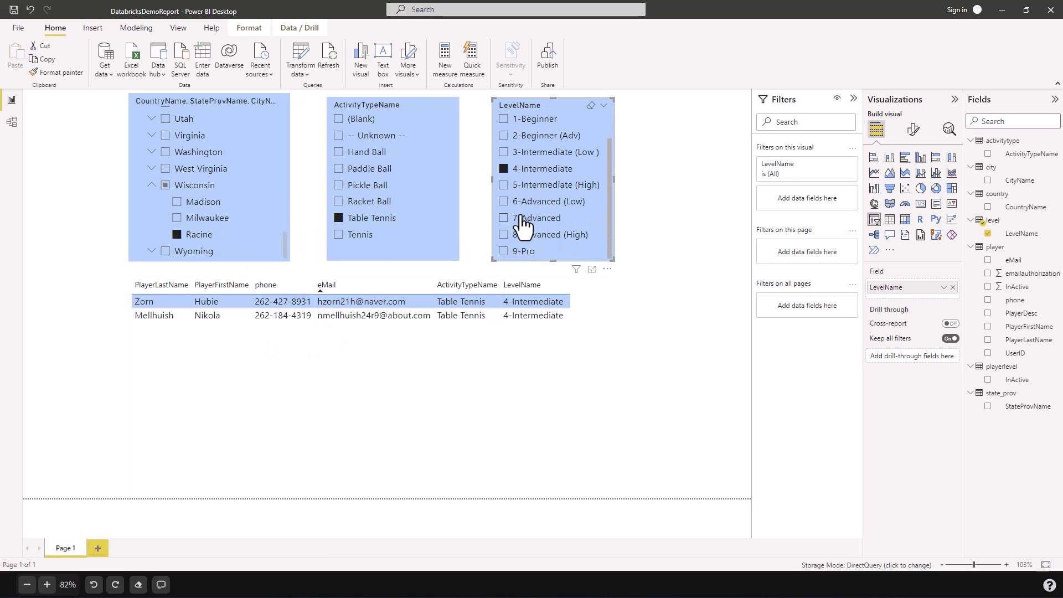
click(504, 253)
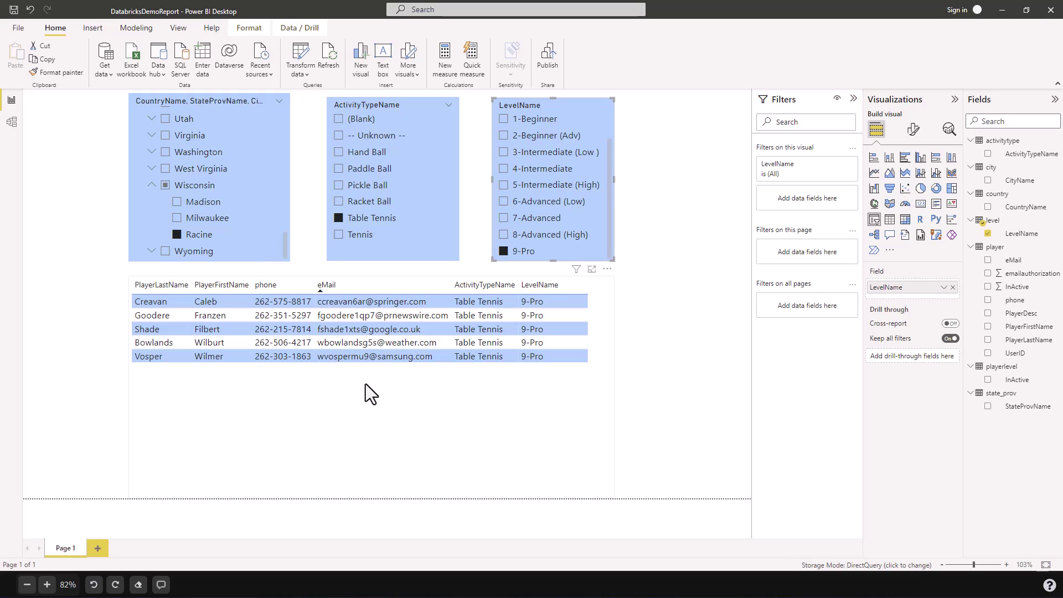
Filter the location slicer to Utah and expand it to show its cities
click(151, 119)
click(165, 118)
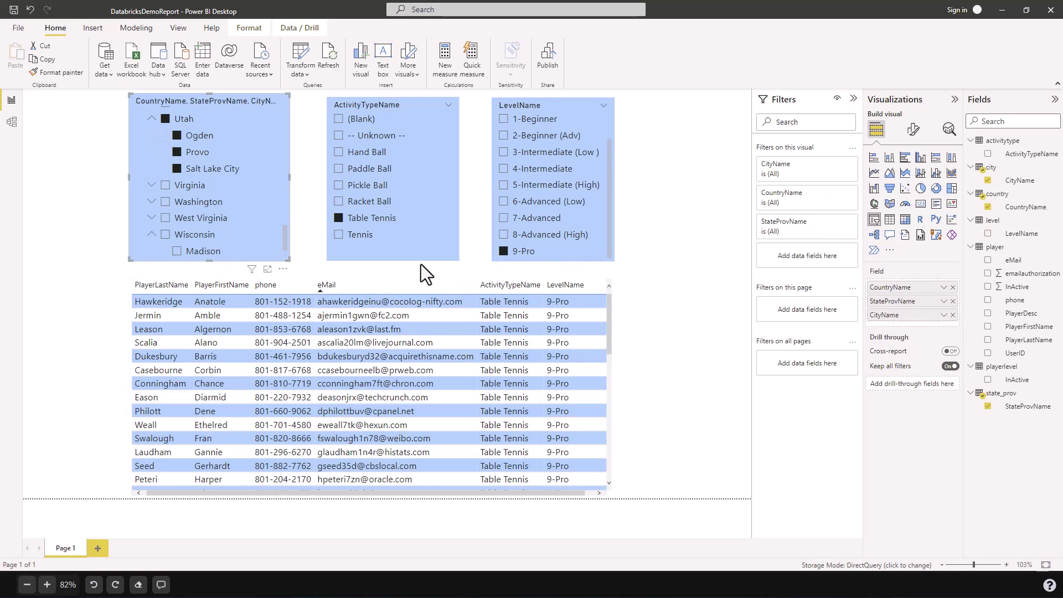
scroll(450, 324, down, 3)
scroll(449, 325, down, 5)
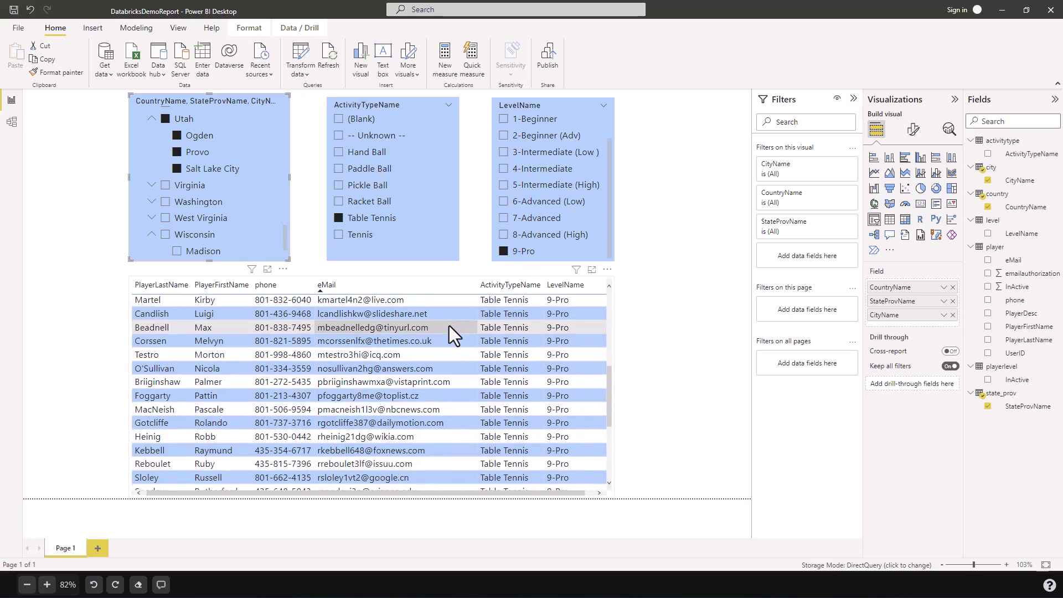
scroll(450, 326, up, 8)
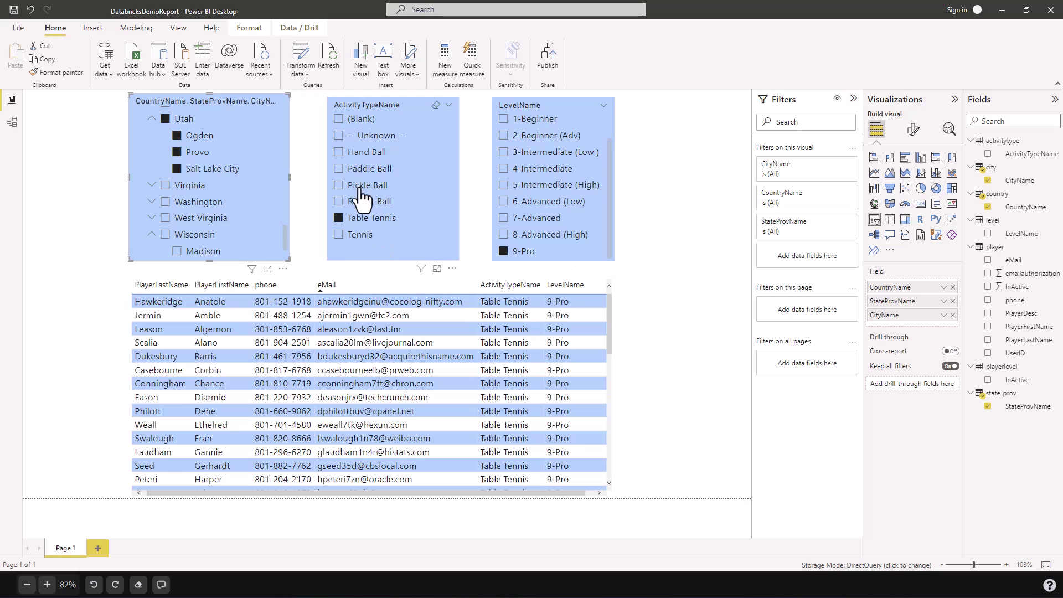
Filter the activity to Hand Ball and the level to 2-Beginner (Adv), then review the table
click(339, 169)
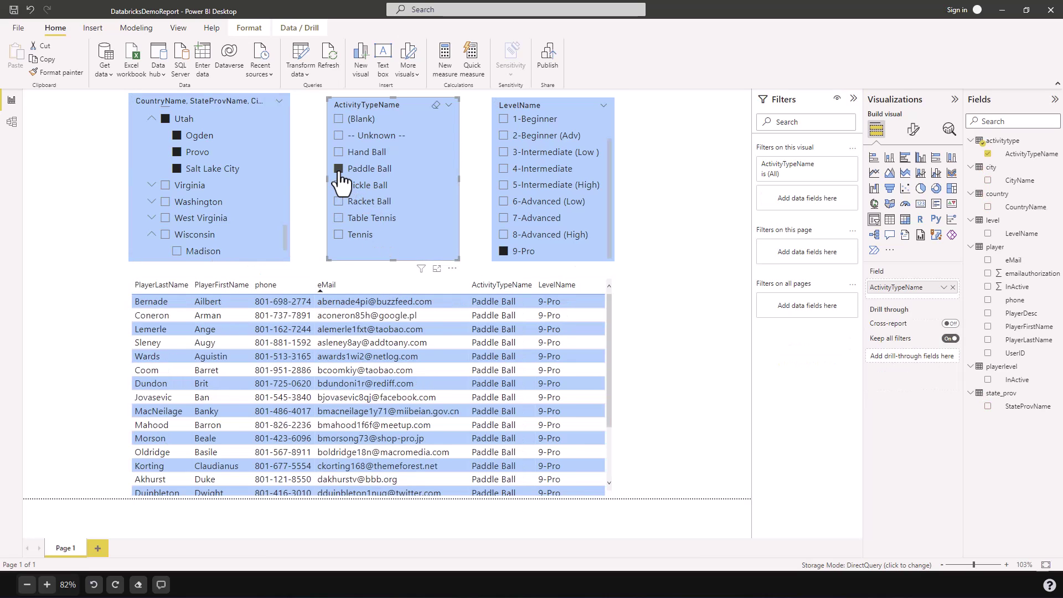
click(339, 153)
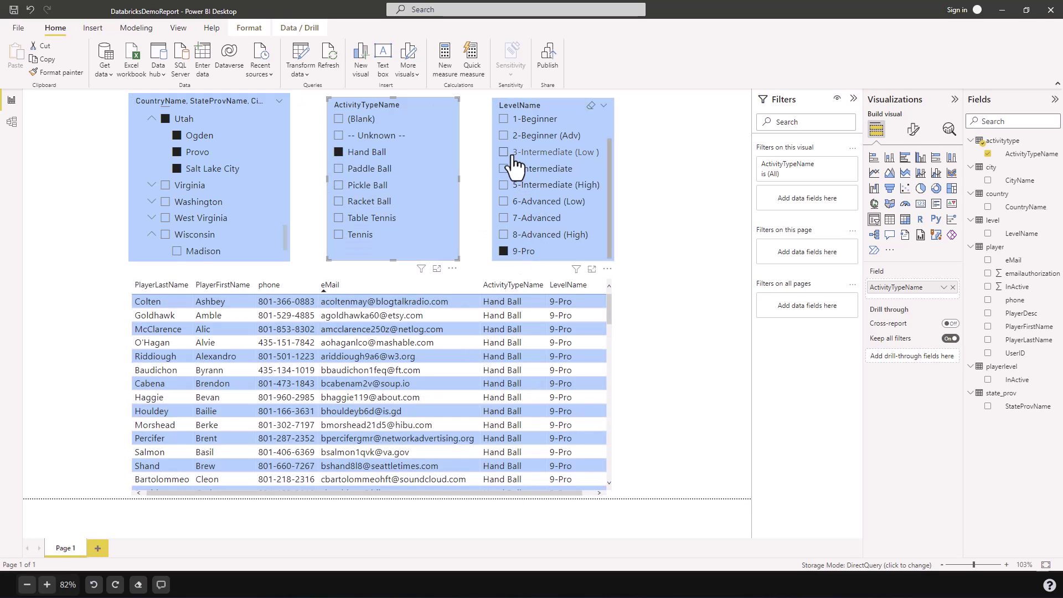
click(503, 136)
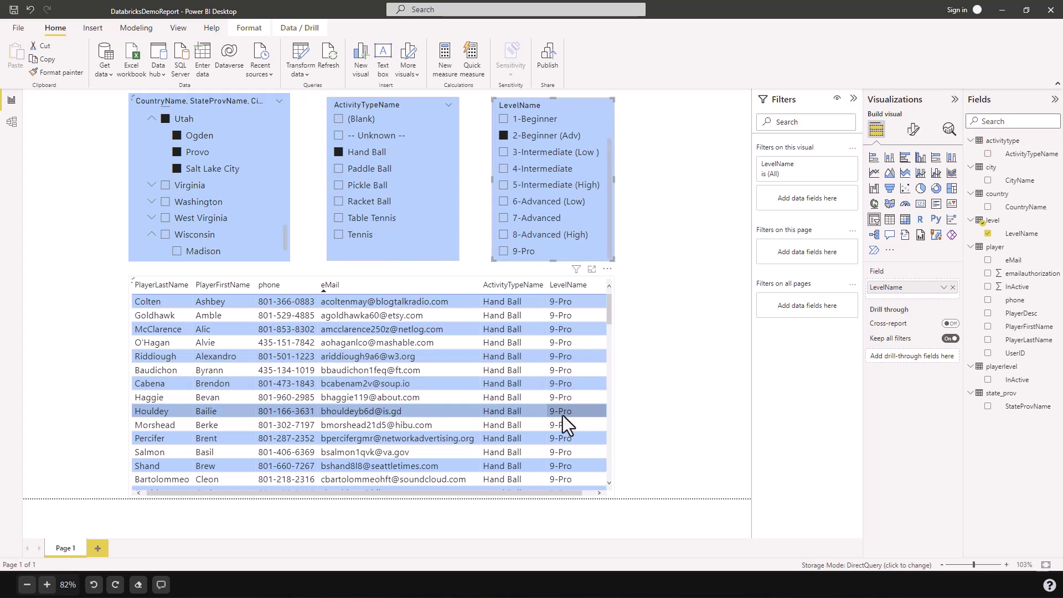
scroll(562, 385, down, 5)
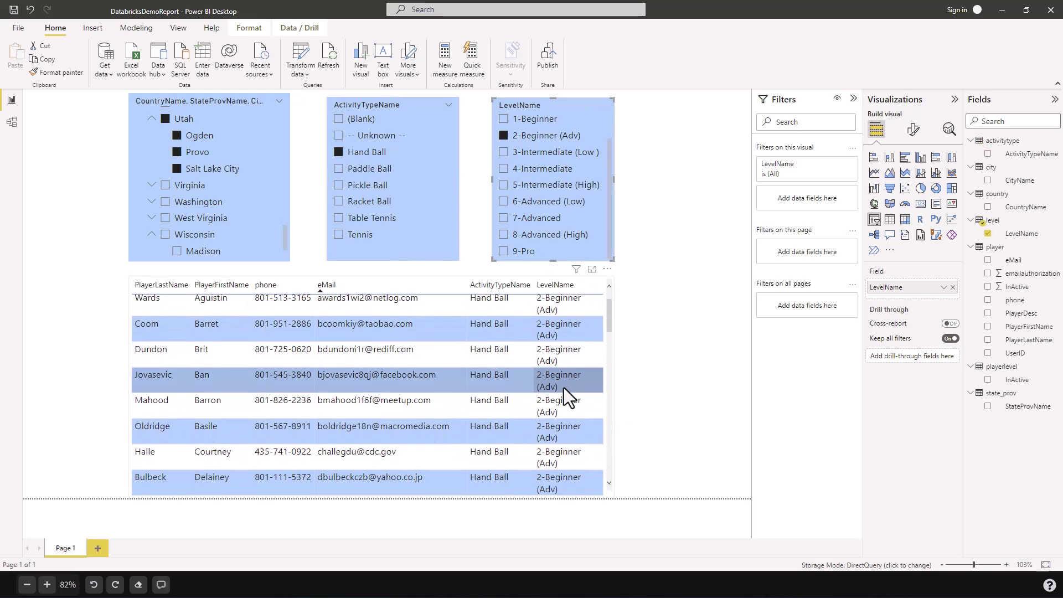
scroll(565, 391, up, 3)
scroll(567, 399, up, 2)
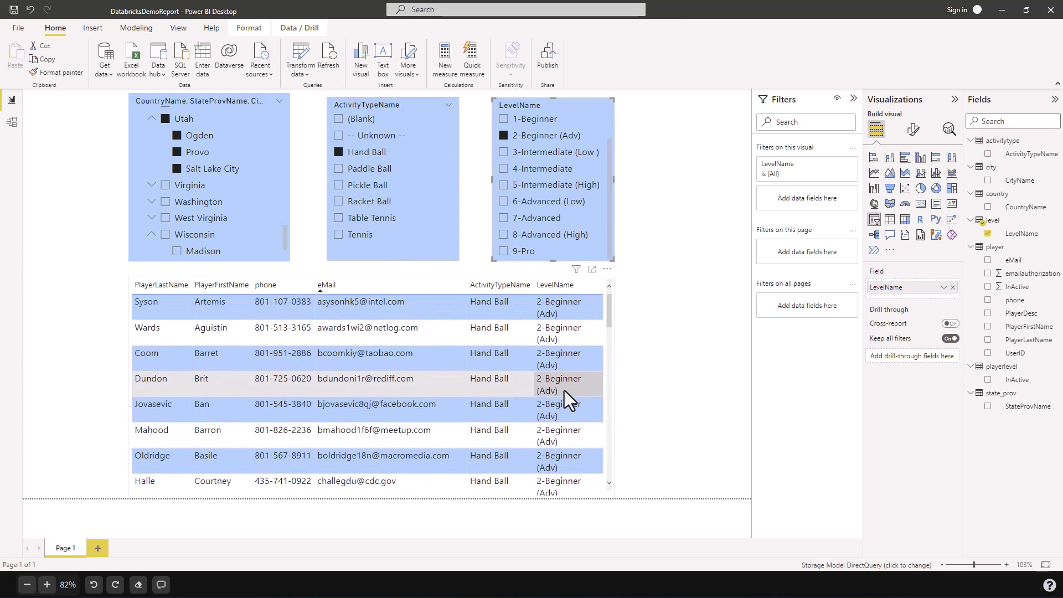